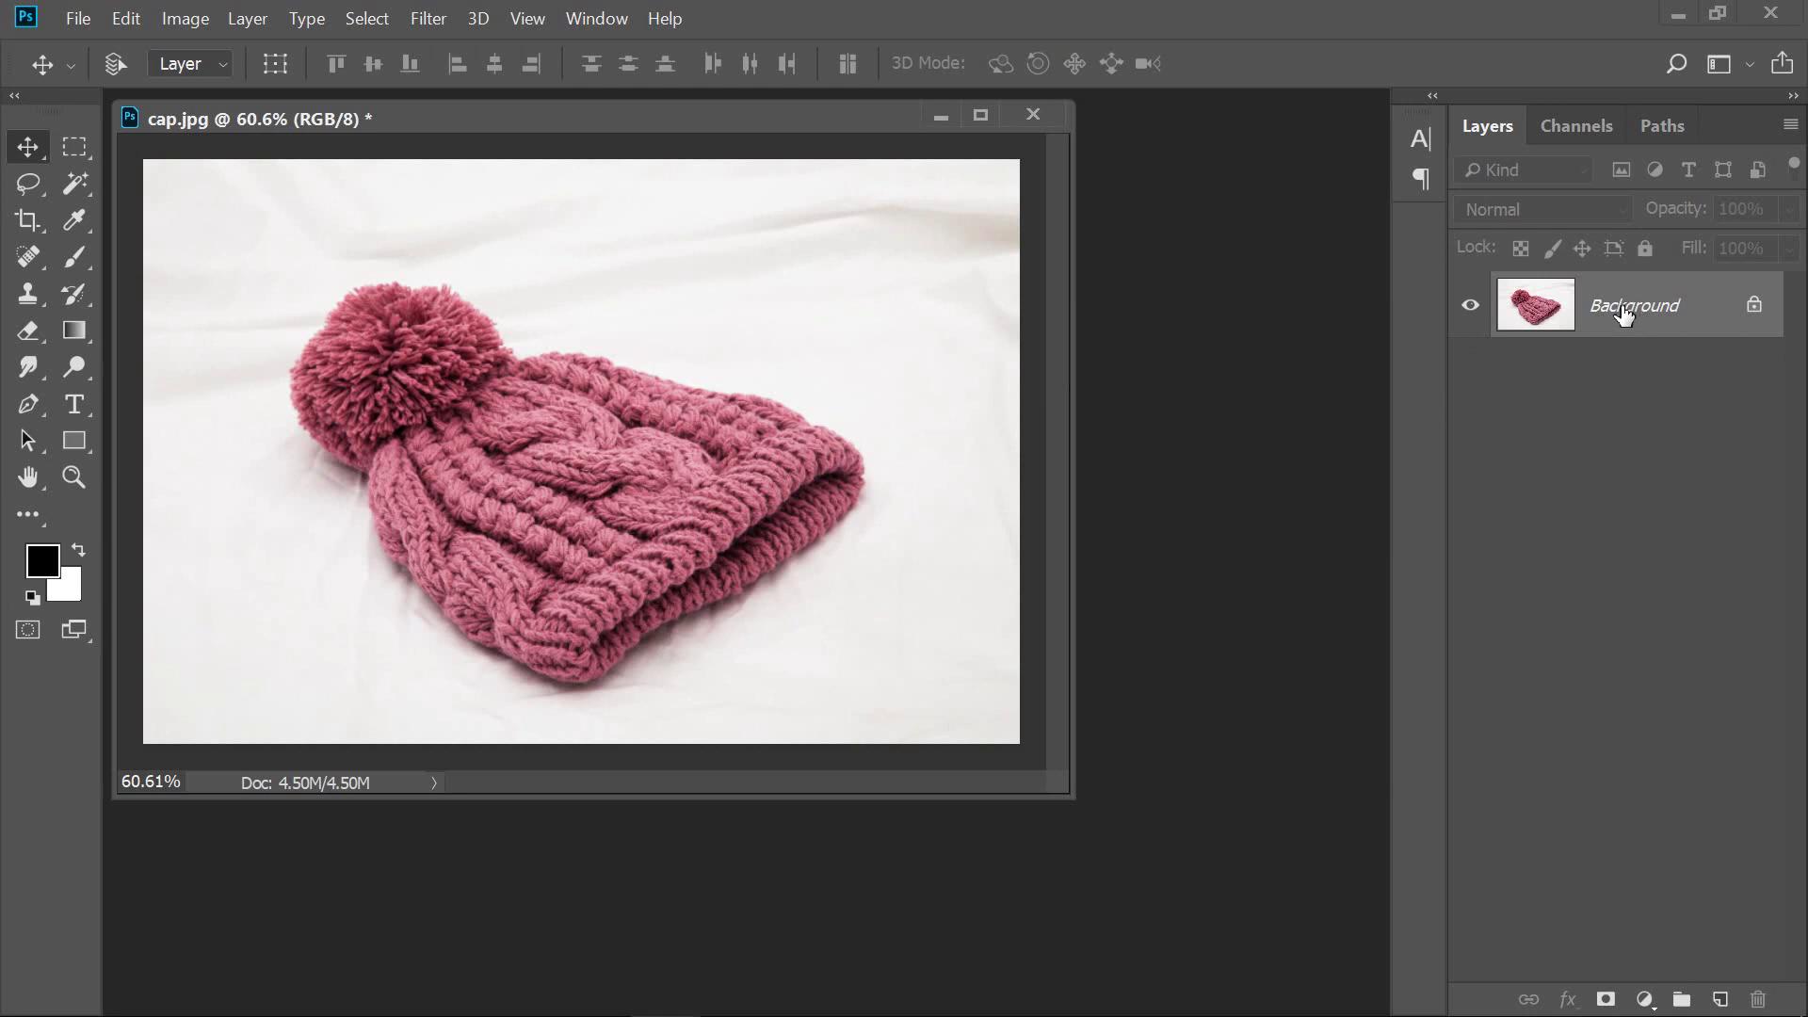
# Duplicate the Background layer into a Background copy layer above it
pyautogui.moveTo(1627, 318); pyautogui.dragTo(1721, 993)
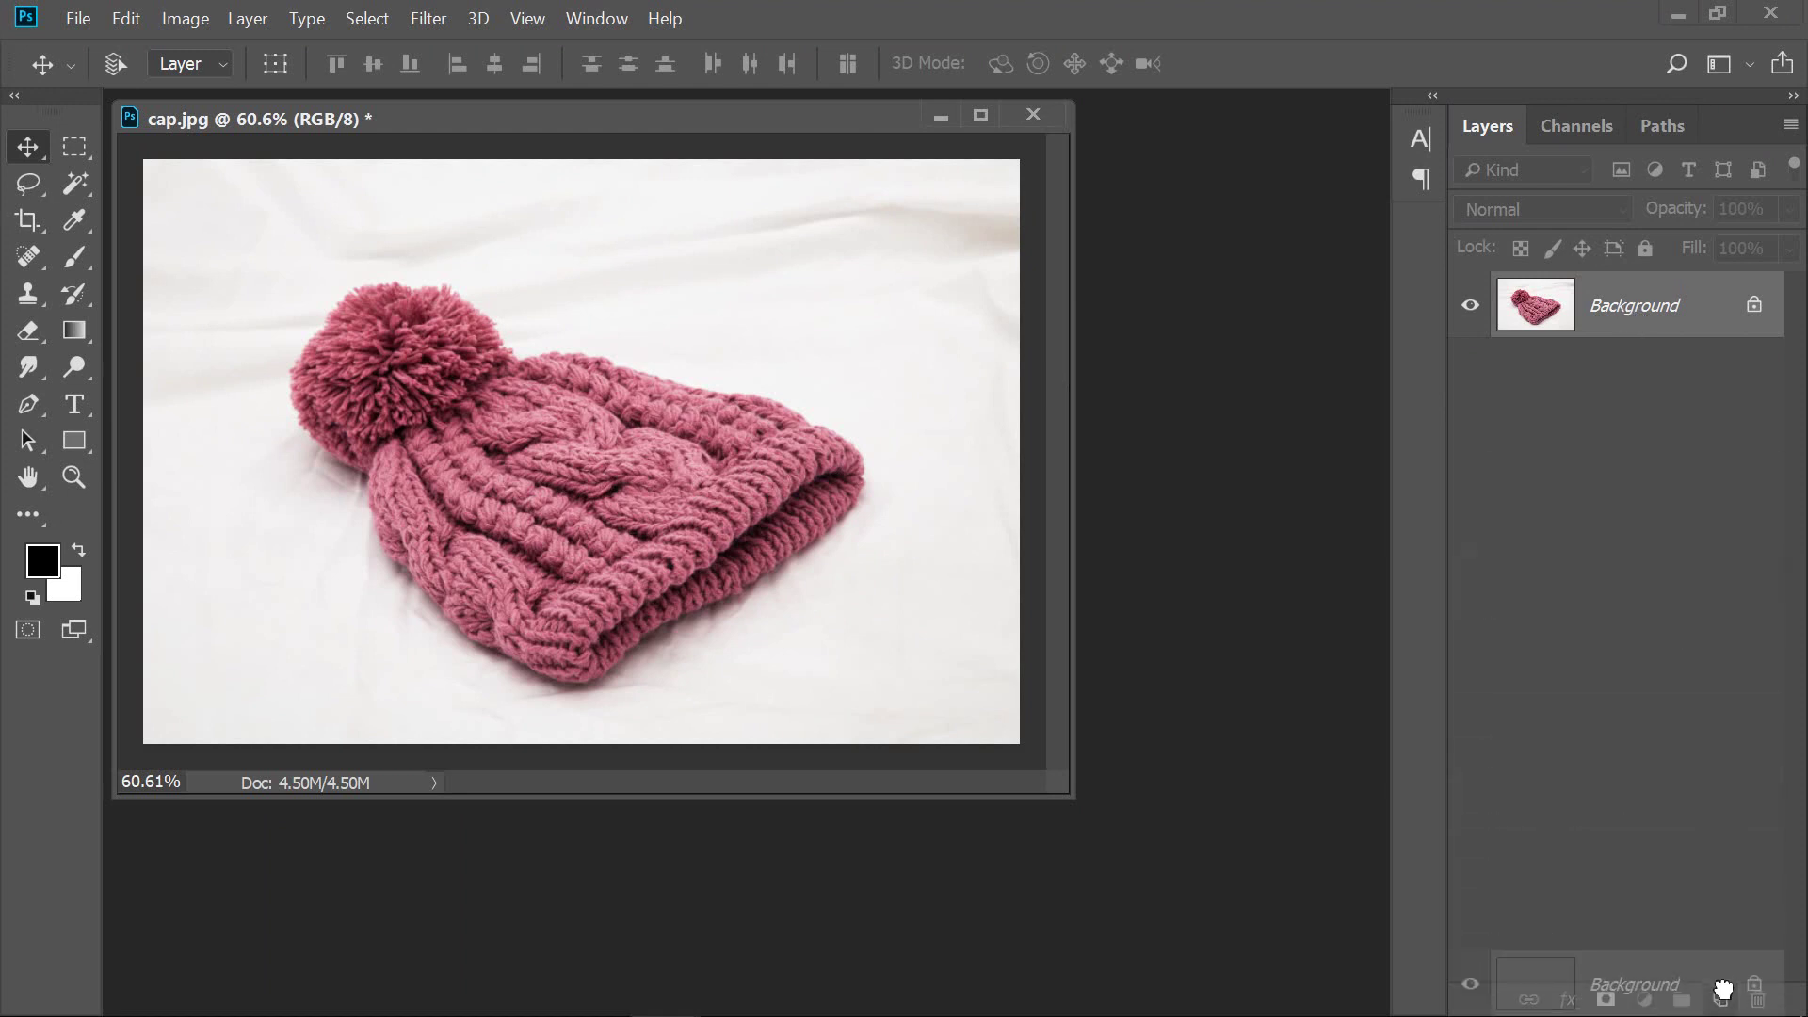
pyautogui.moveTo(1721, 994); pyautogui.dragTo(1722, 994)
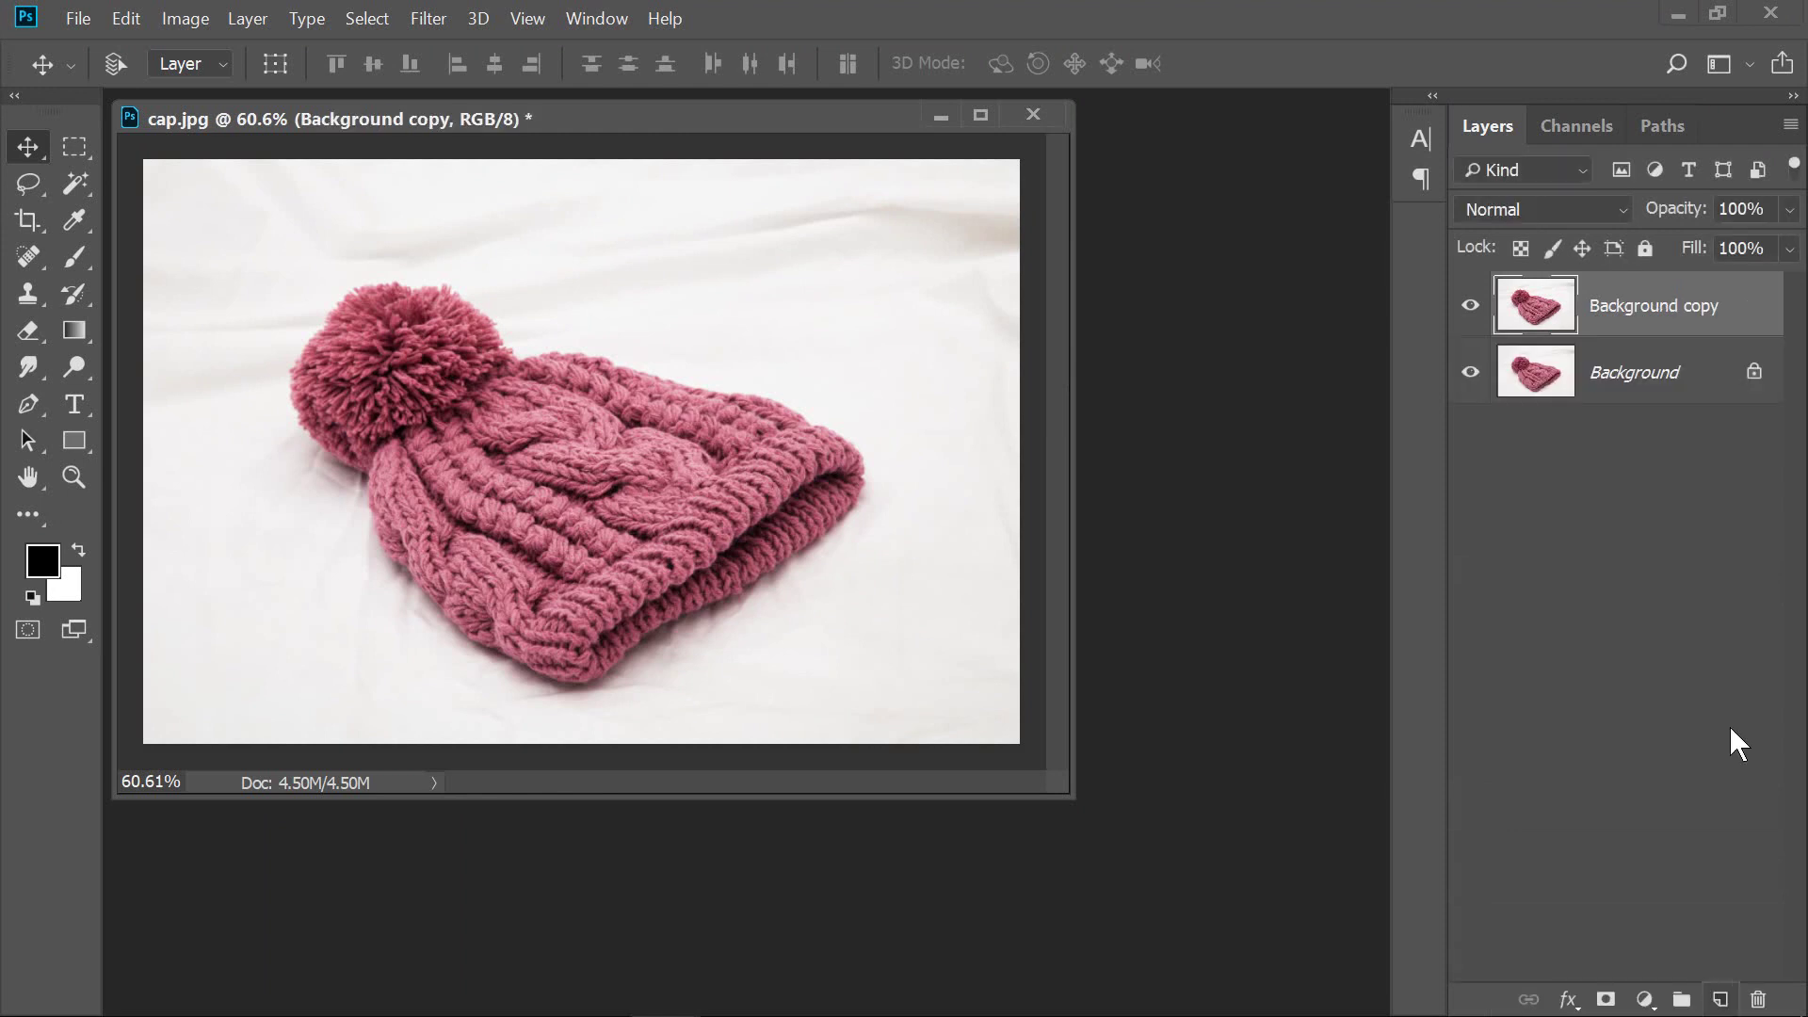
pyautogui.click(1645, 250)
pyautogui.click(184, 19)
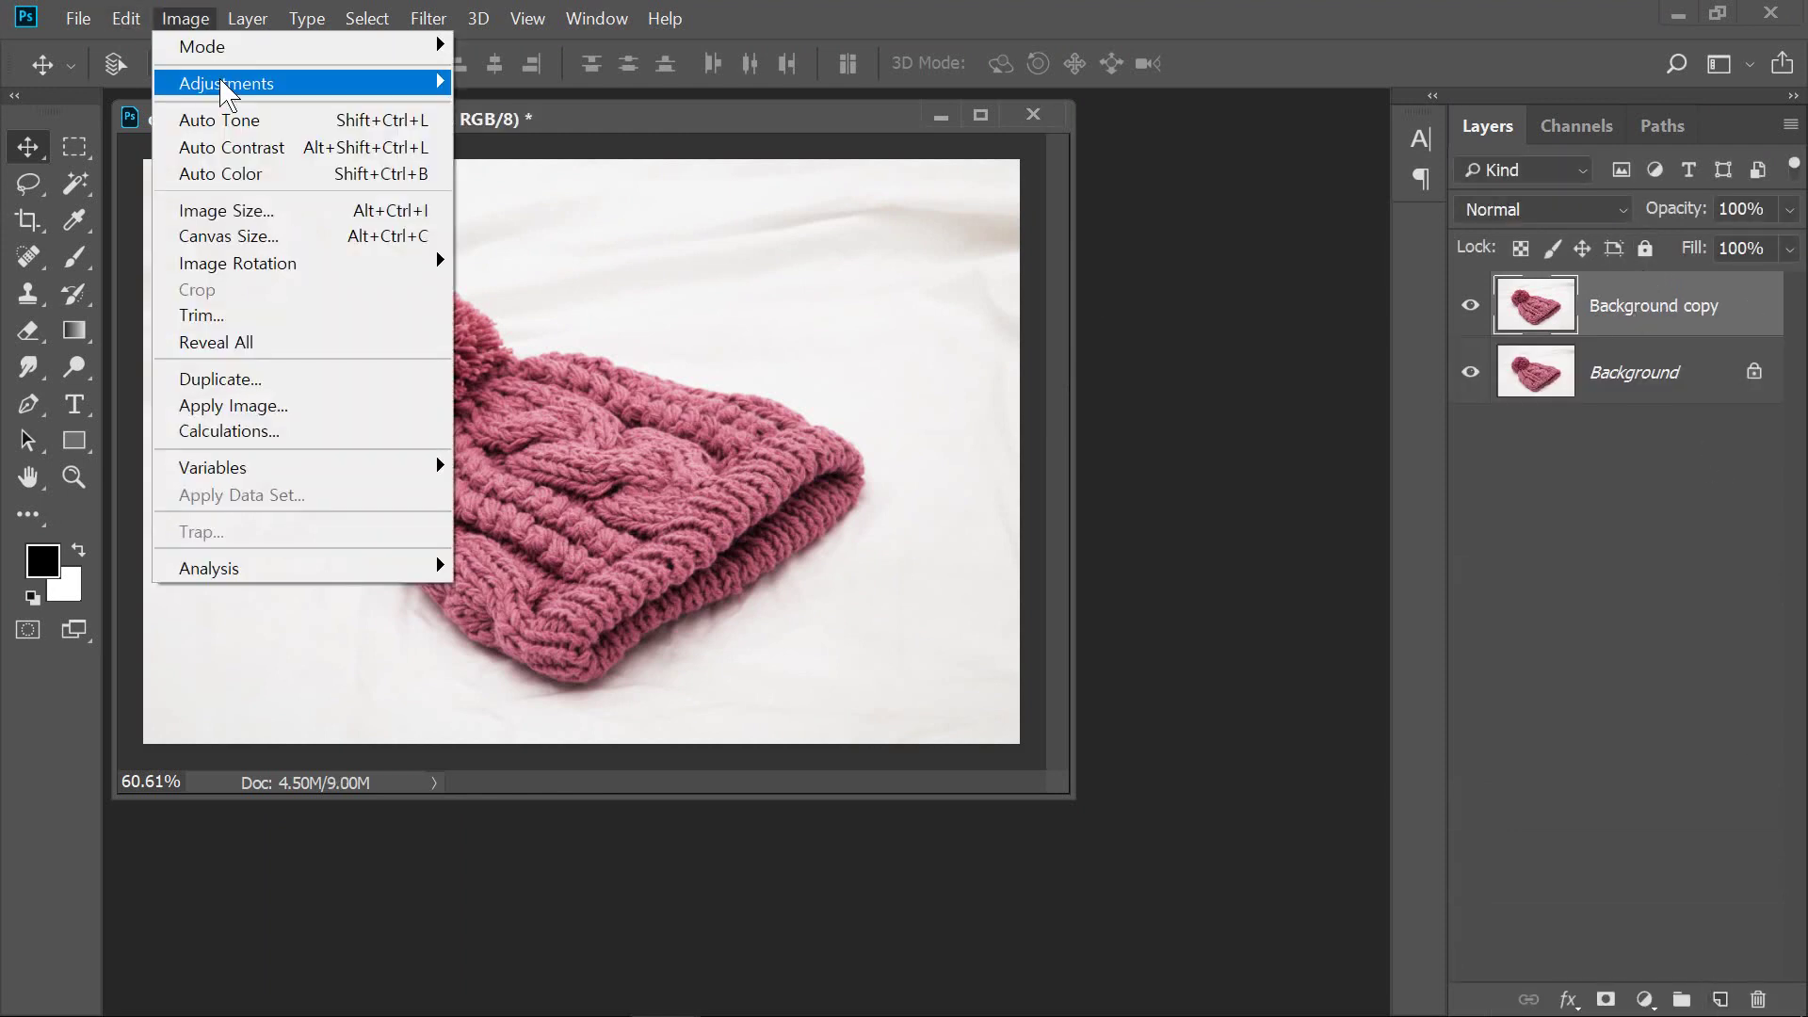
pyautogui.moveTo(226, 83)
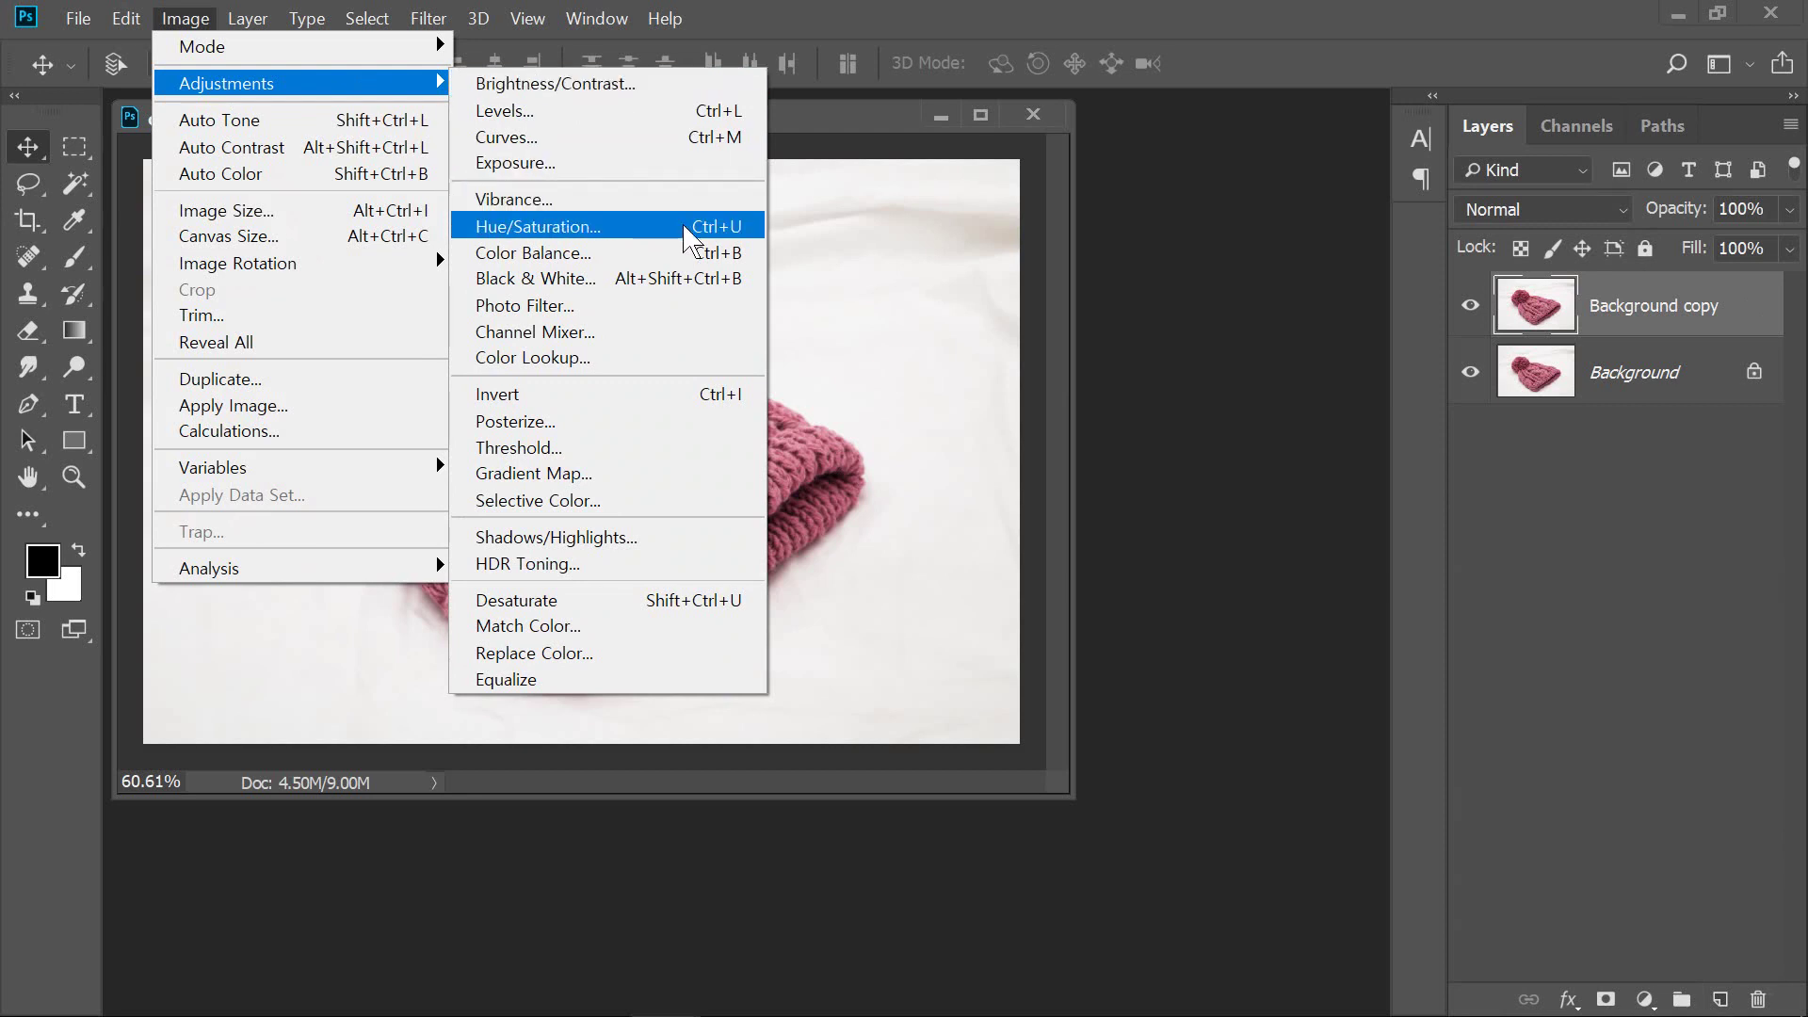
# Shift the Background copy's hue to -20 in Hue/Saturation, turning the pink hat purple
pyautogui.click(686, 227)
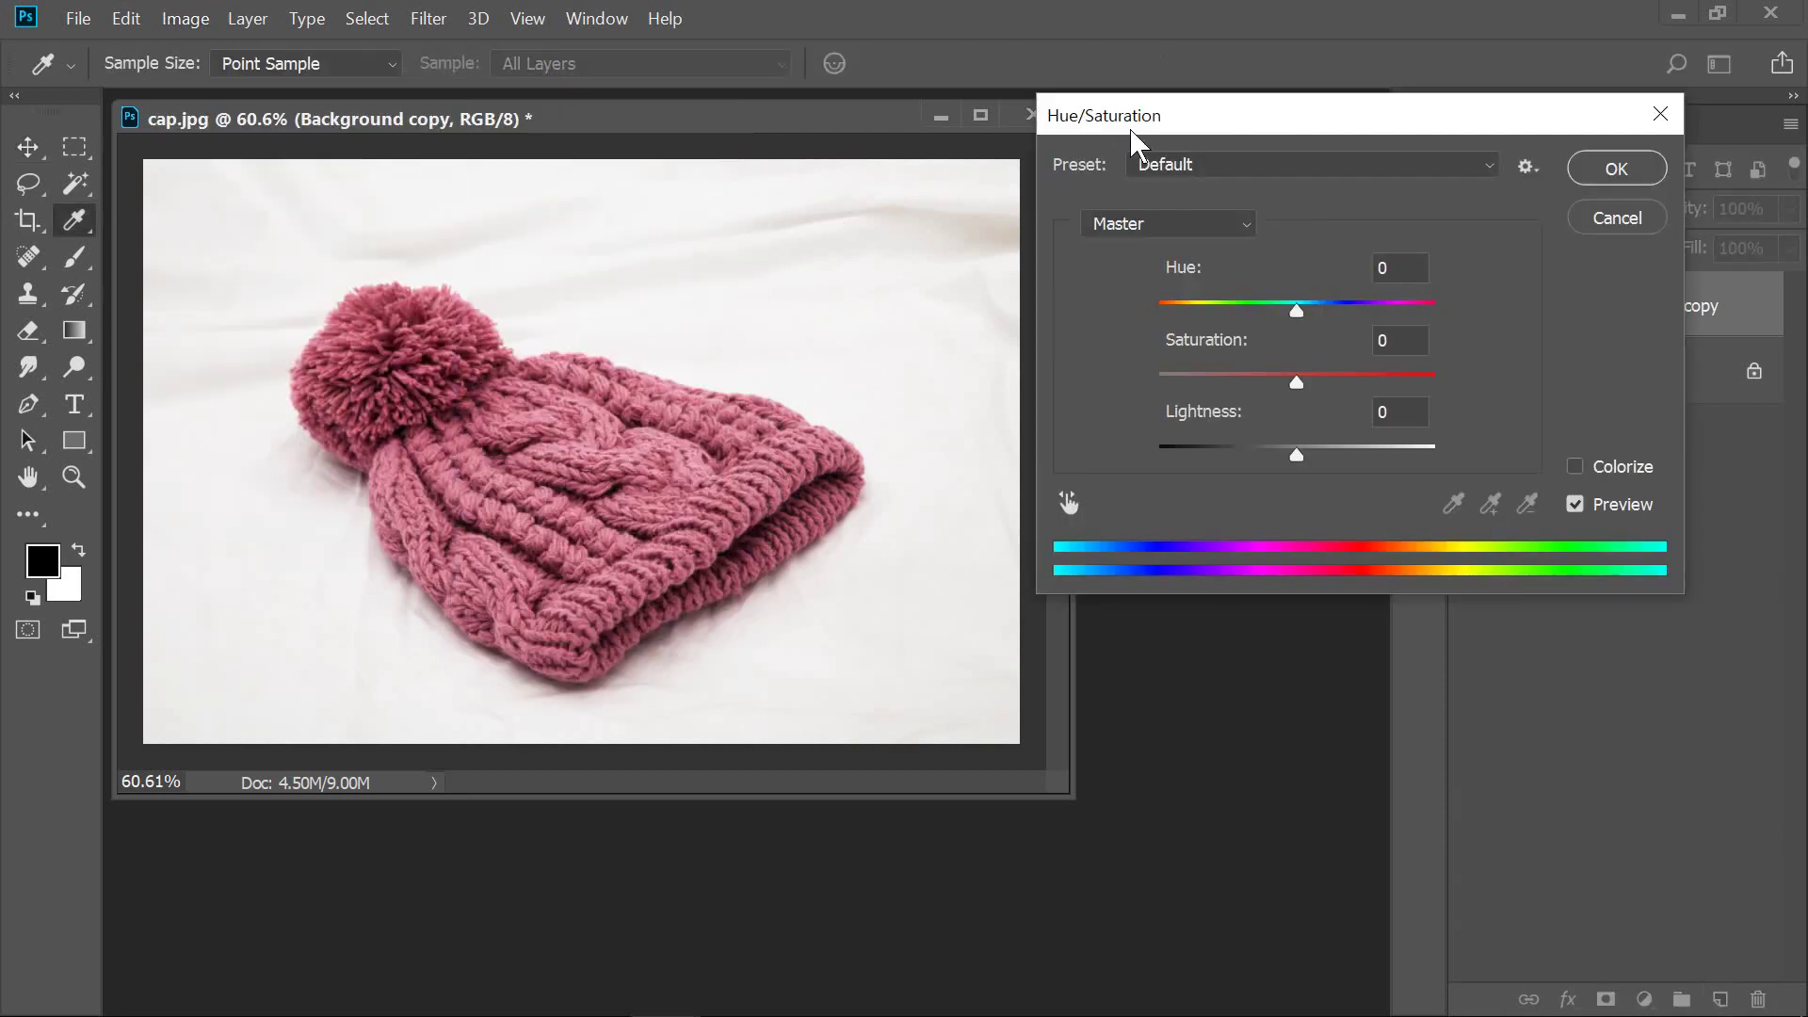
pyautogui.moveTo(1138, 142); pyautogui.dragTo(1025, 198)
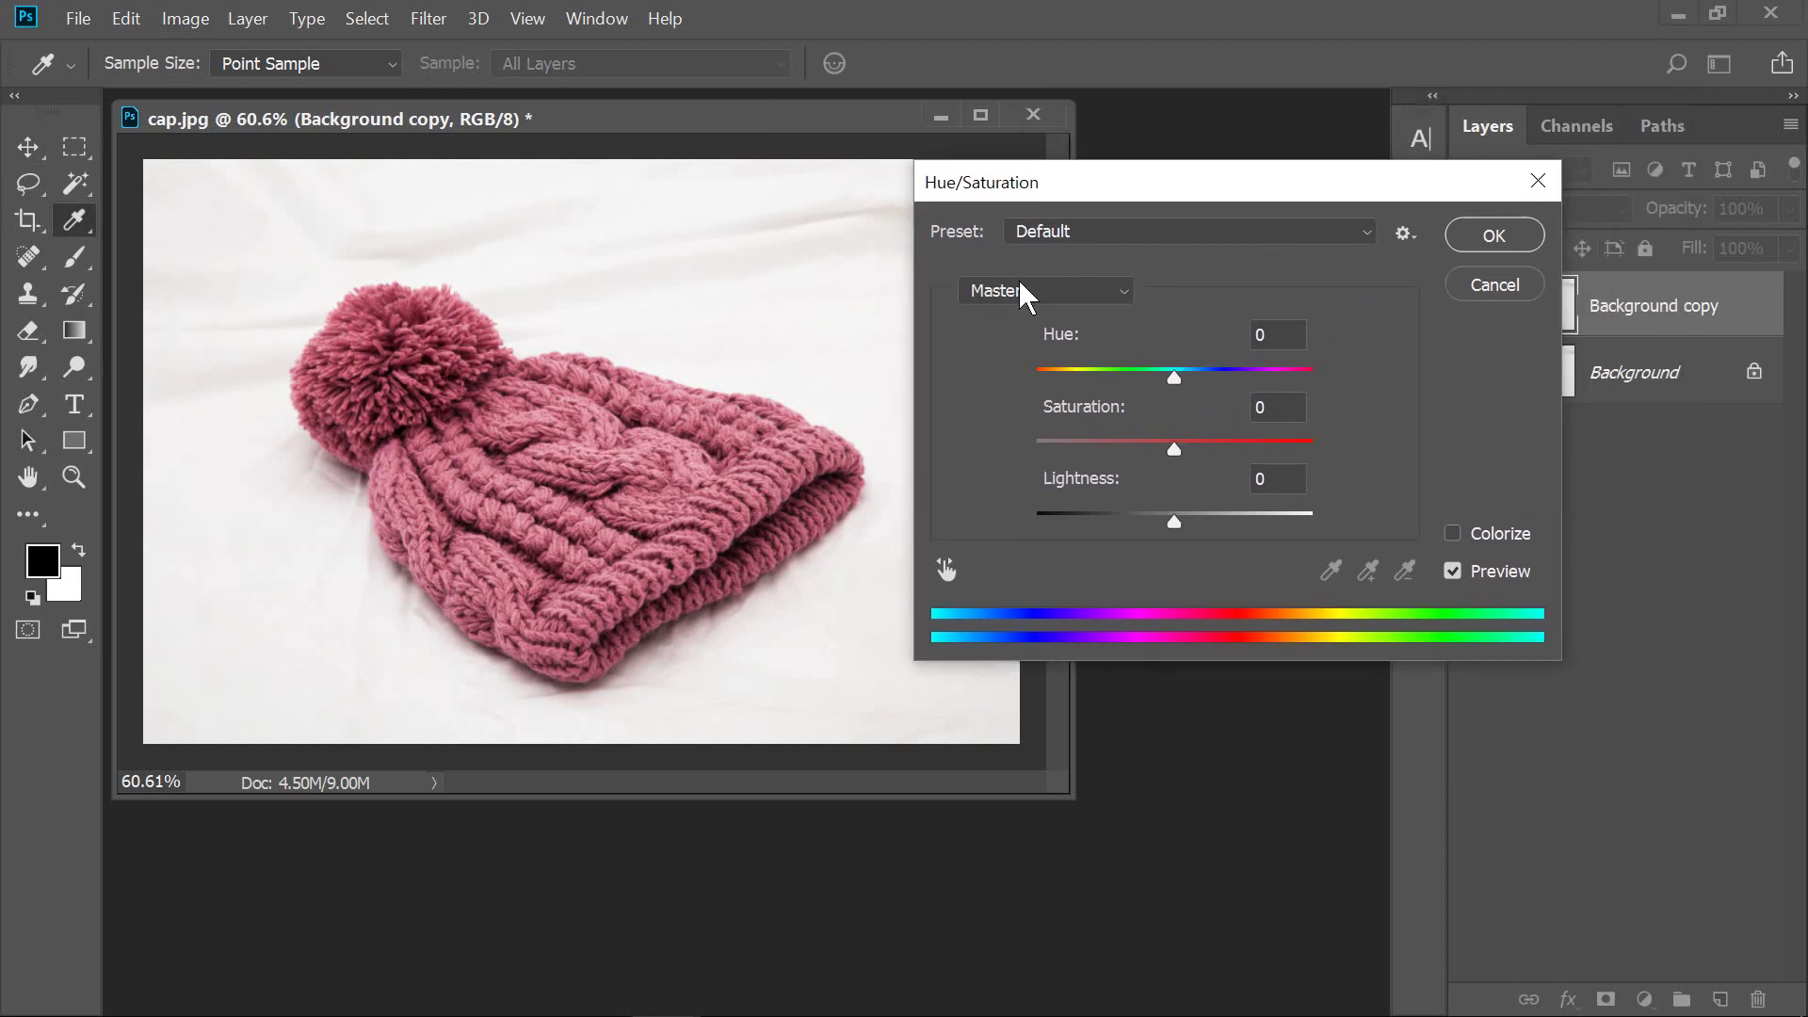
pyautogui.moveTo(1181, 375)
pyautogui.mouseDown()
pyautogui.moveTo(1244, 377)
pyautogui.moveTo(1117, 379)
pyautogui.moveTo(1268, 377)
pyautogui.moveTo(1172, 380)
pyautogui.mouseUp()
pyautogui.write('0')
pyautogui.moveTo(1176, 378)
pyautogui.mouseDown()
pyautogui.moveTo(1212, 379)
pyautogui.moveTo(1145, 381)
pyautogui.mouseUp()
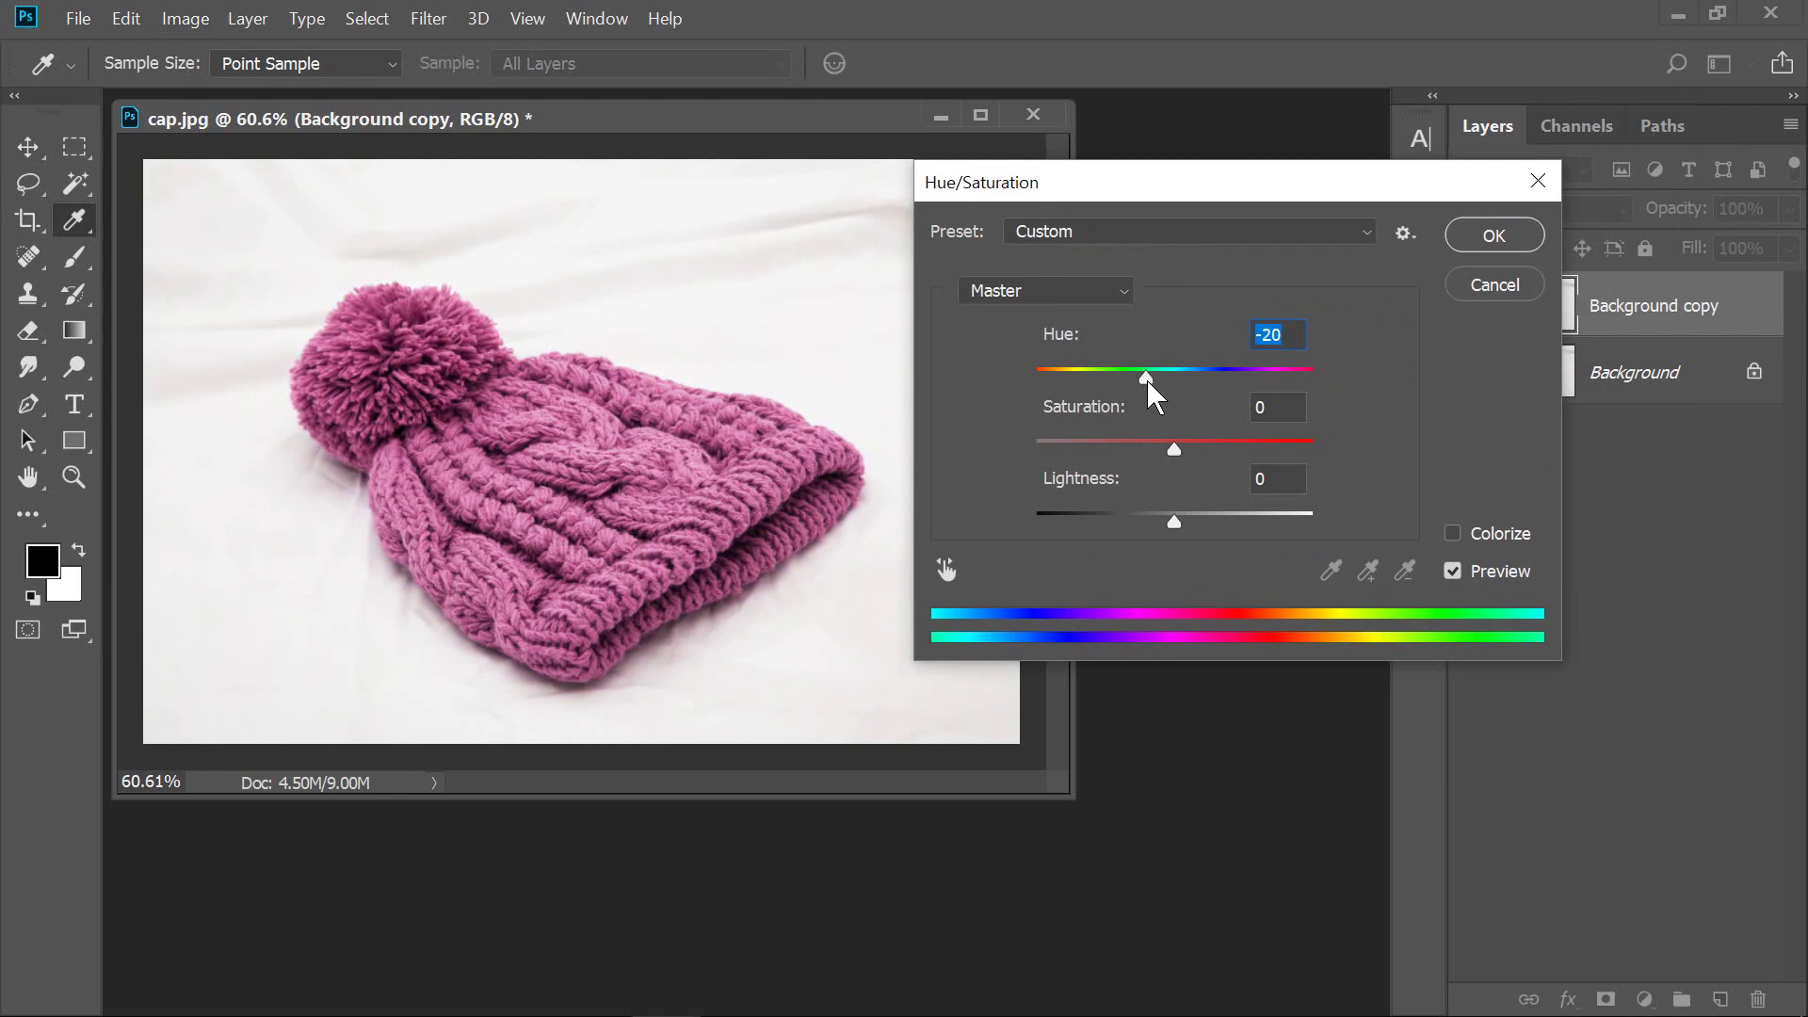
# Set Hue/Saturation to hue -16, saturation +12 and lightness 0 for a richer magenta
pyautogui.moveTo(1146, 380)
pyautogui.mouseDown()
pyautogui.moveTo(1174, 376)
pyautogui.moveTo(1151, 377)
pyautogui.mouseUp()
pyautogui.moveTo(1180, 449); pyautogui.dragTo(1254, 450)
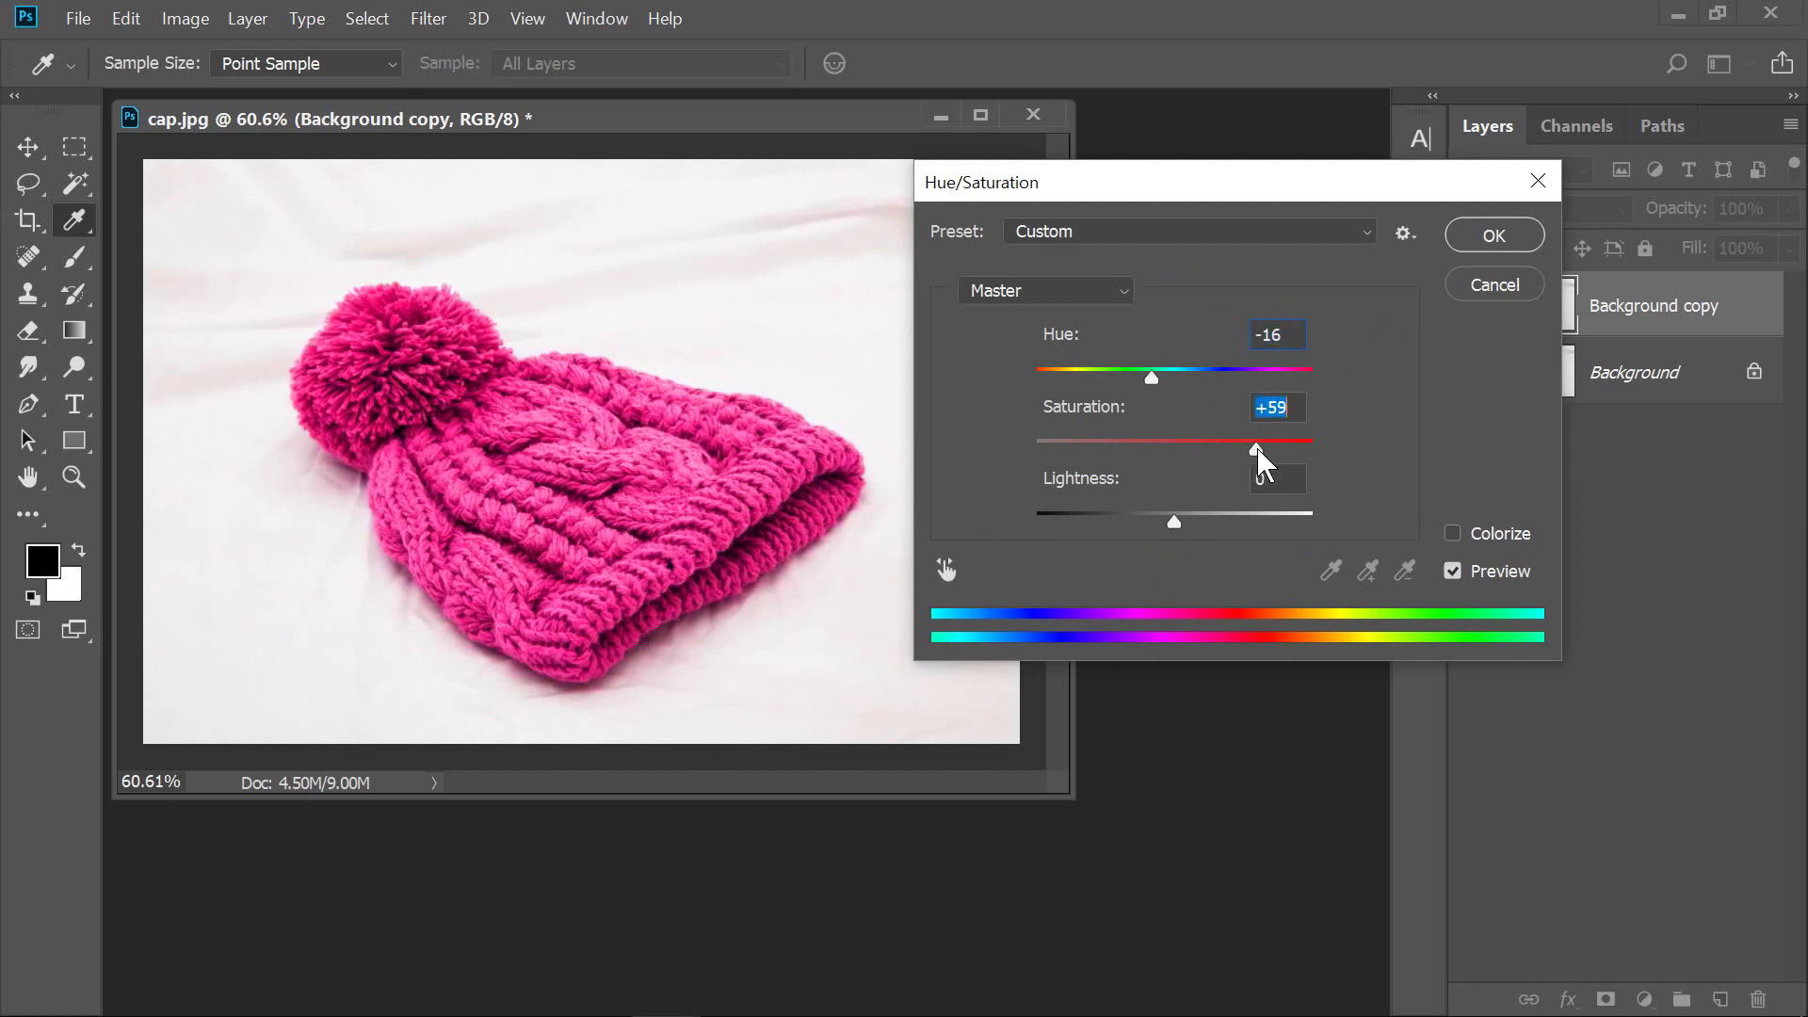
pyautogui.moveTo(1230, 450); pyautogui.dragTo(991, 445)
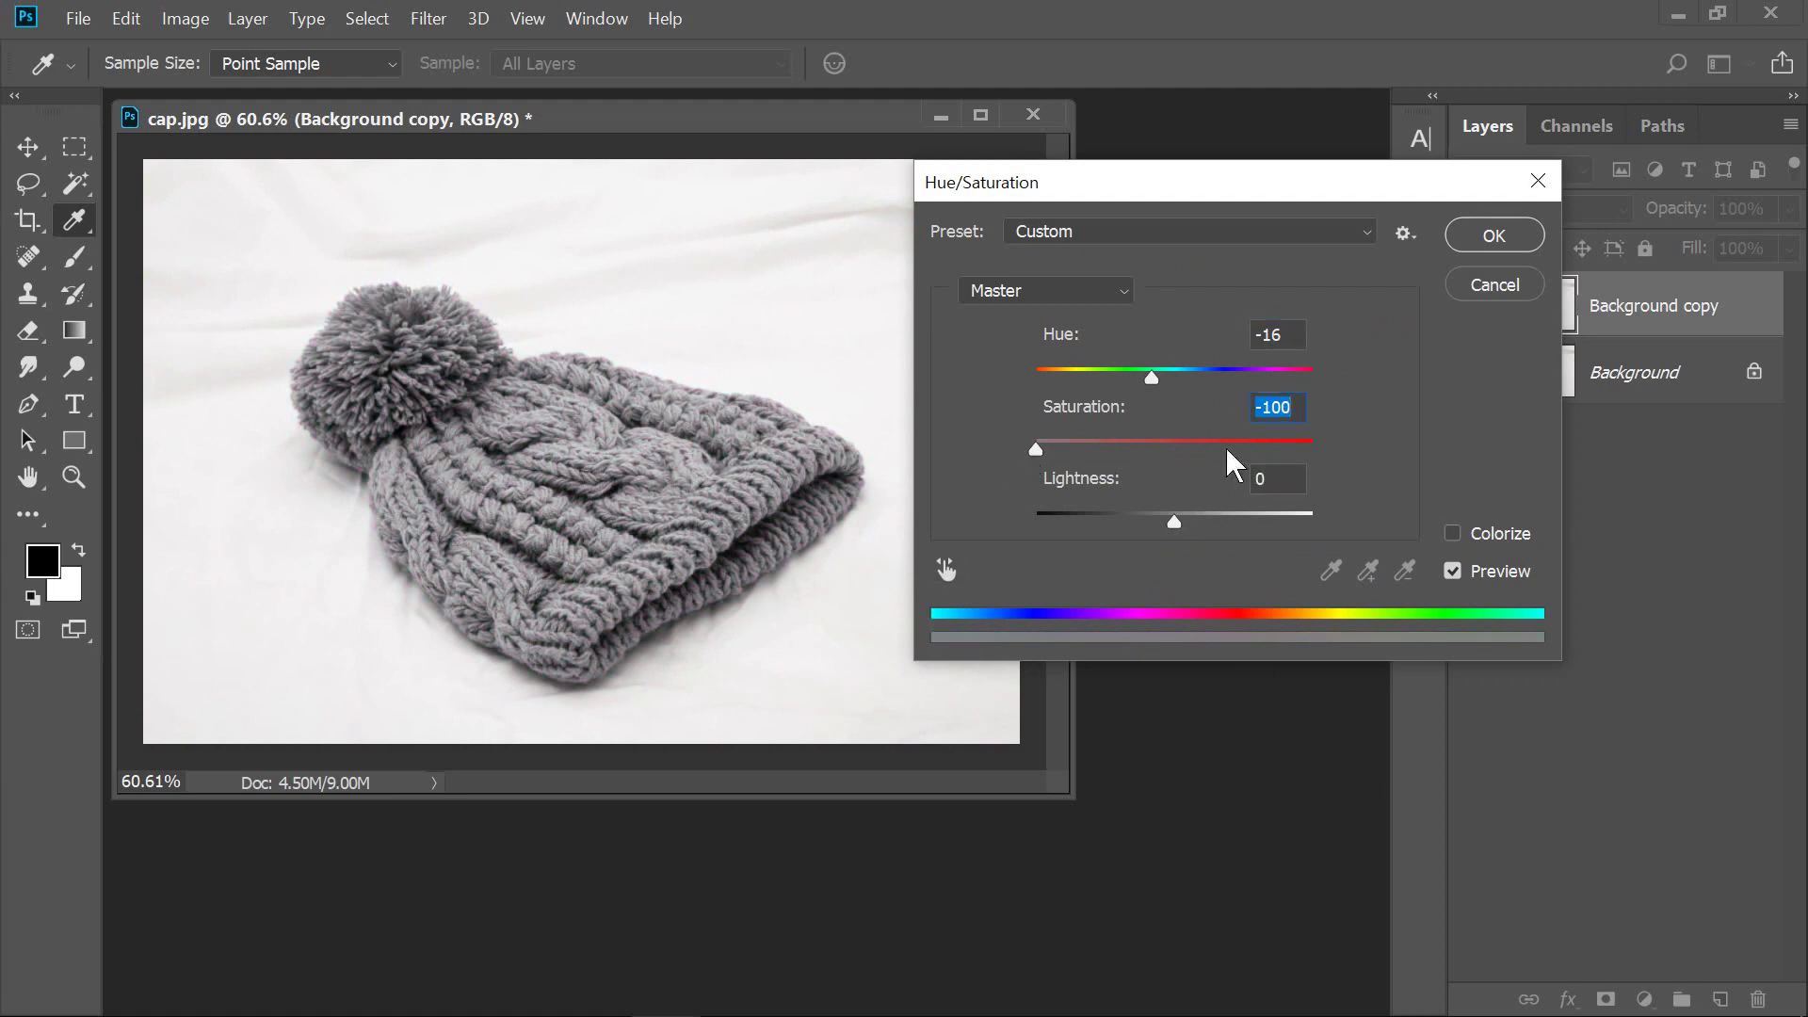
pyautogui.moveTo(1037, 443); pyautogui.dragTo(1176, 454)
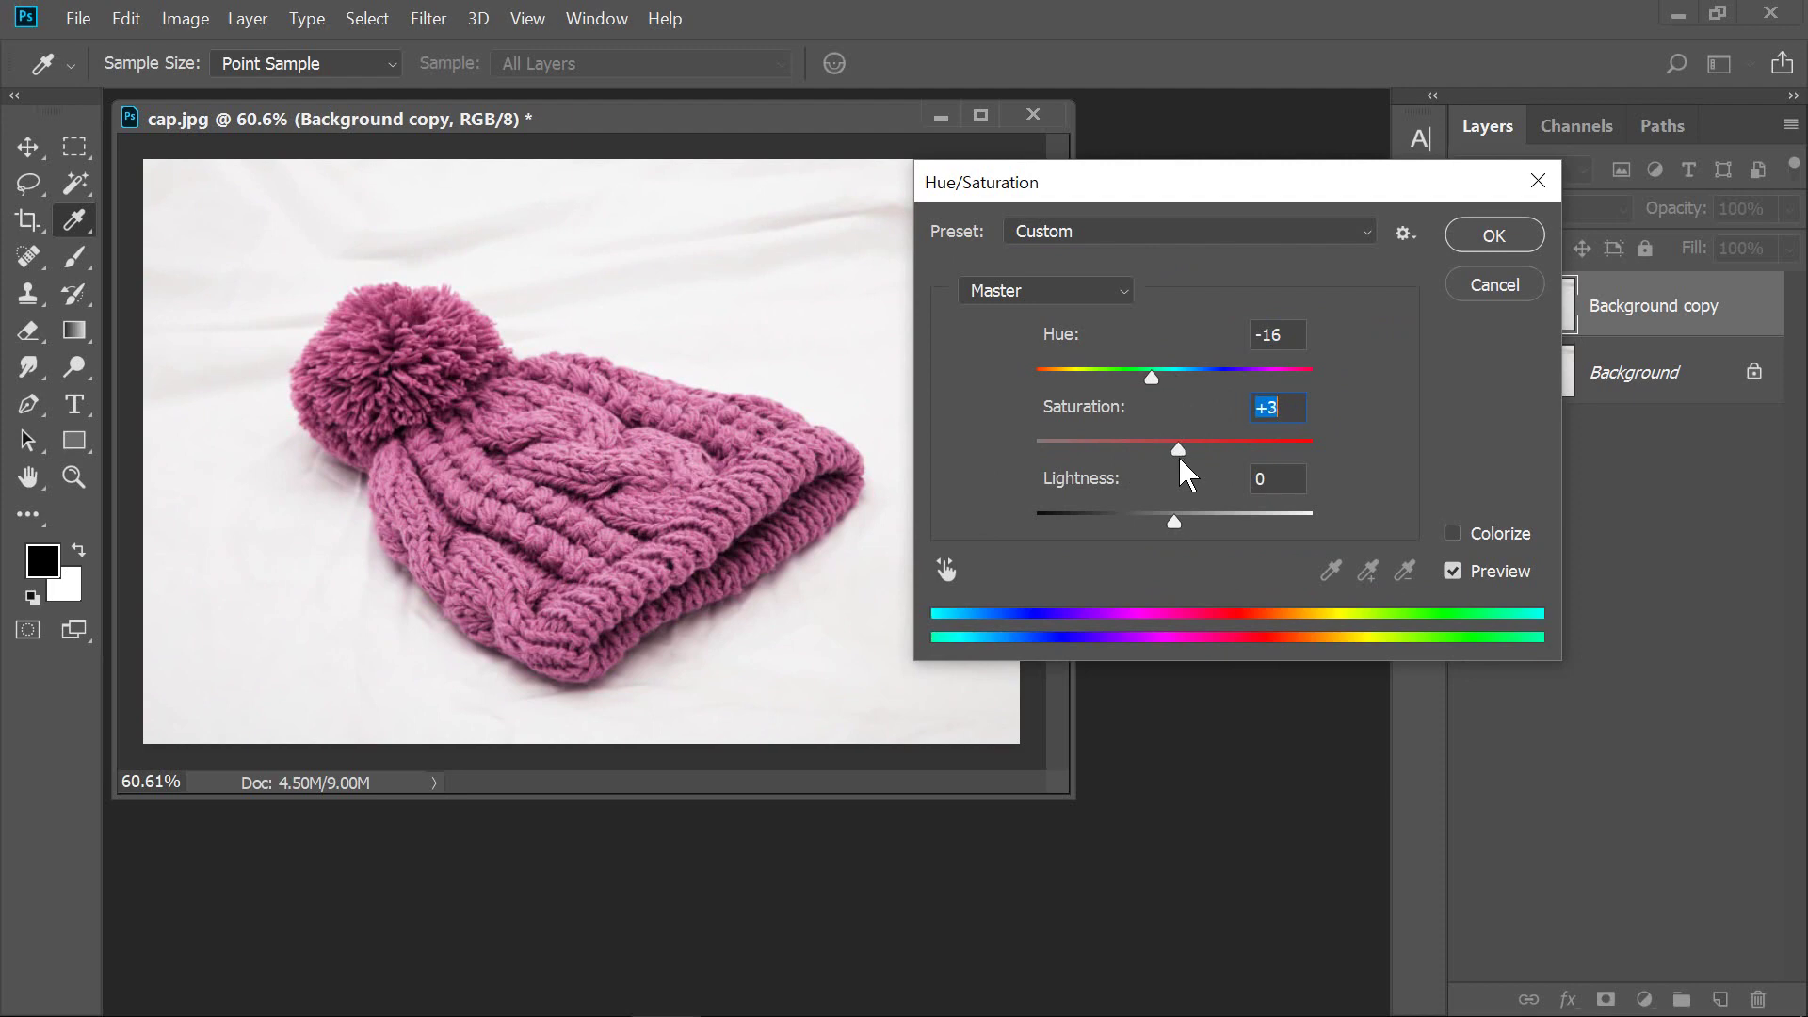
pyautogui.moveTo(1178, 456); pyautogui.dragTo(1174, 456)
pyautogui.moveTo(1176, 456)
pyautogui.mouseDown()
pyautogui.moveTo(1226, 449)
pyautogui.moveTo(1164, 449)
pyautogui.moveTo(1193, 452)
pyautogui.mouseUp()
pyautogui.moveTo(1182, 520)
pyautogui.mouseDown()
pyautogui.moveTo(1241, 514)
pyautogui.moveTo(1058, 525)
pyautogui.moveTo(1123, 530)
pyautogui.mouseUp()
pyautogui.write('0')
# Apply the hue/saturation change and start a Save As in JPEG format
pyautogui.press('v')
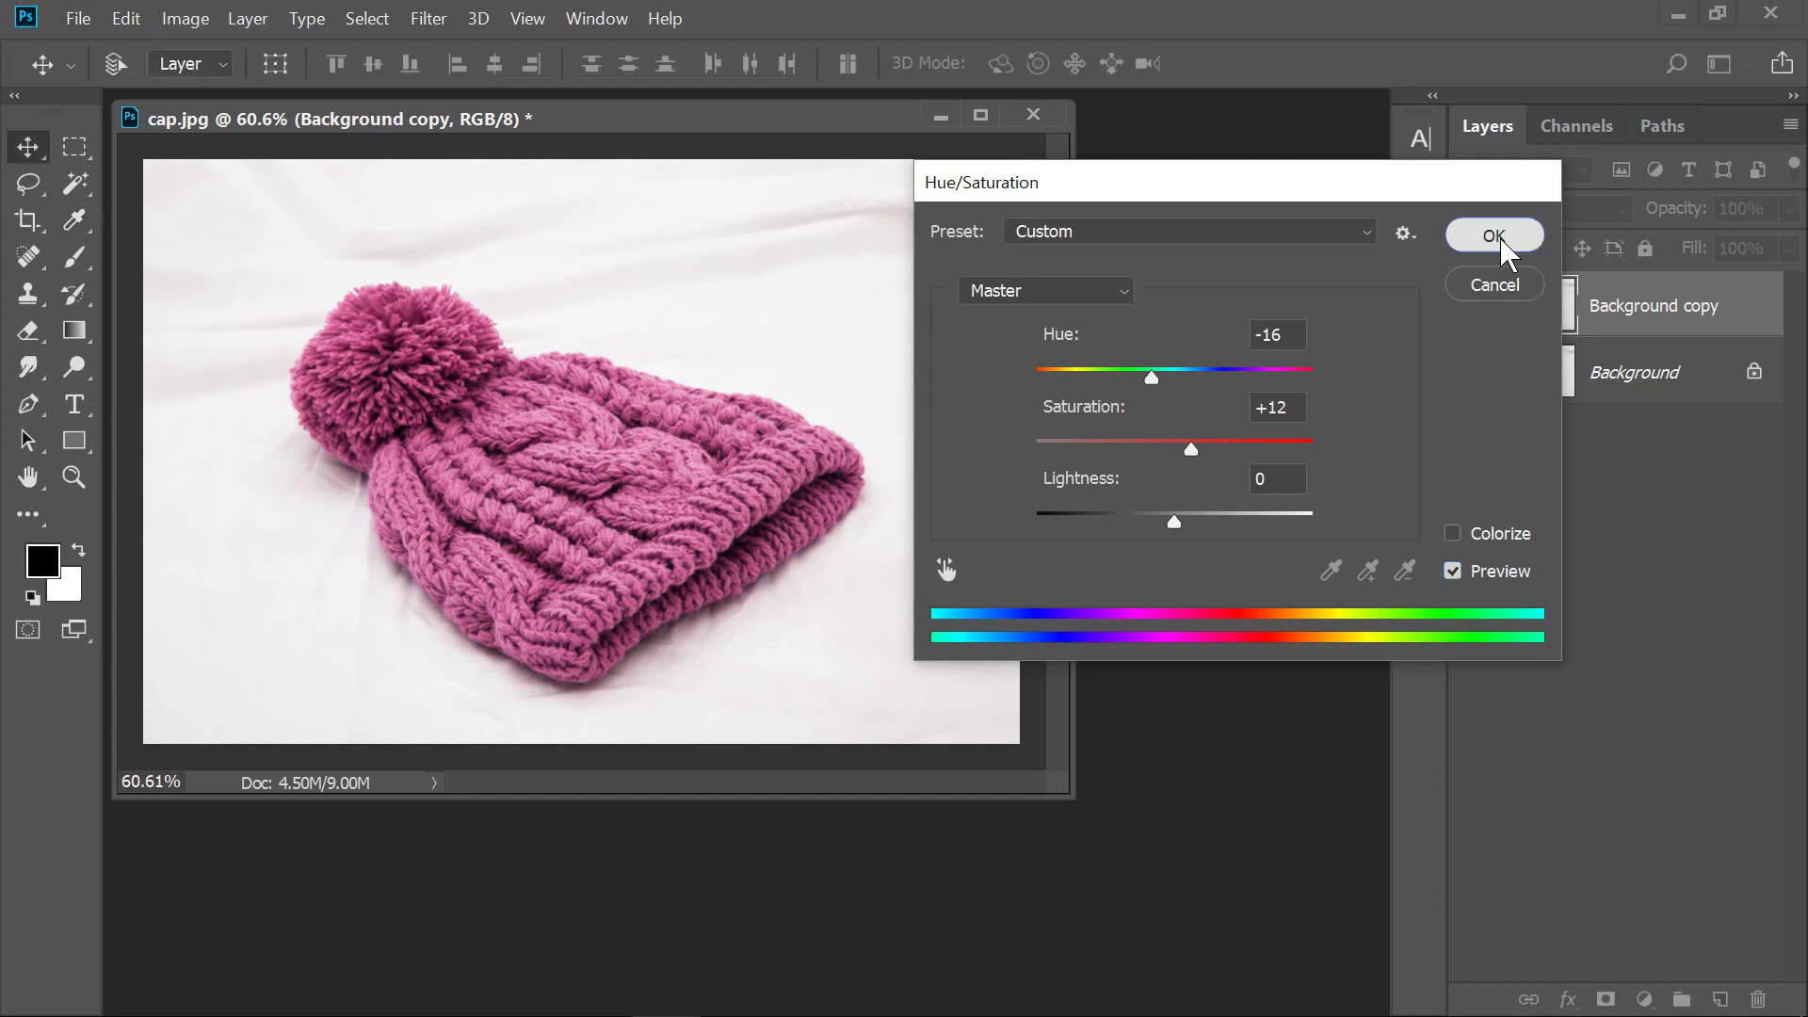
pyautogui.click(1494, 236)
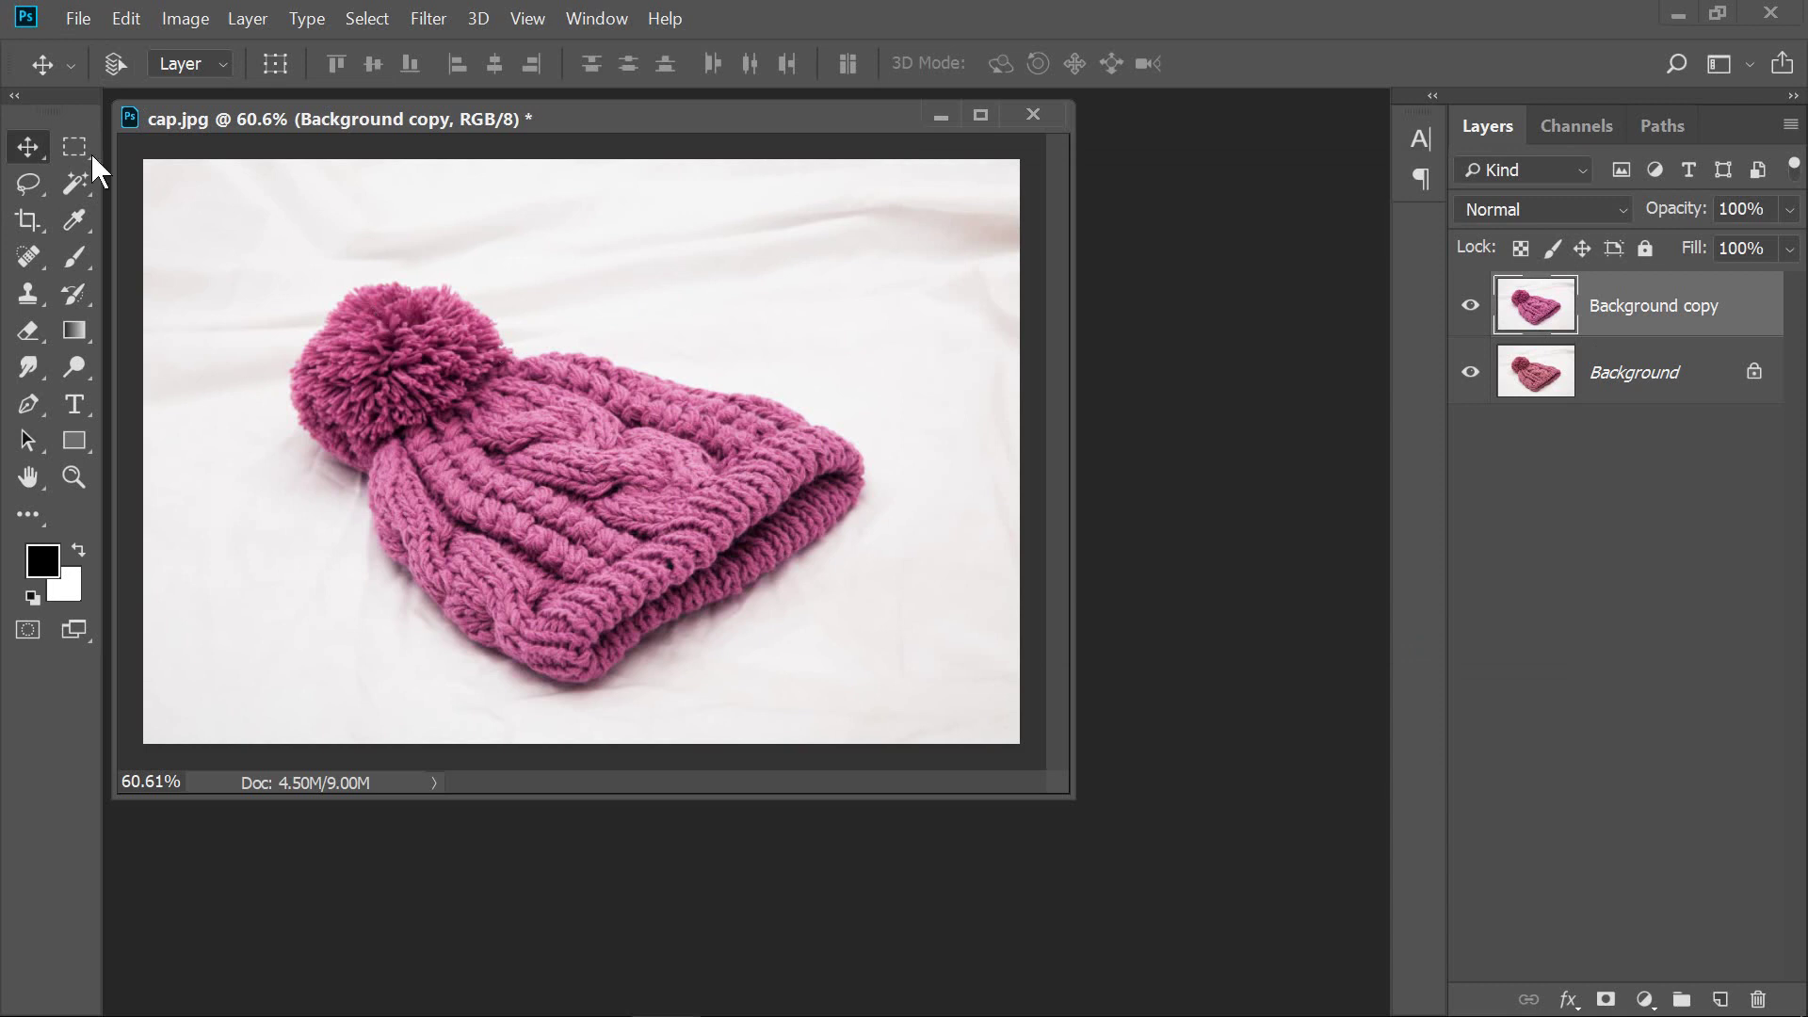
pyautogui.click(80, 19)
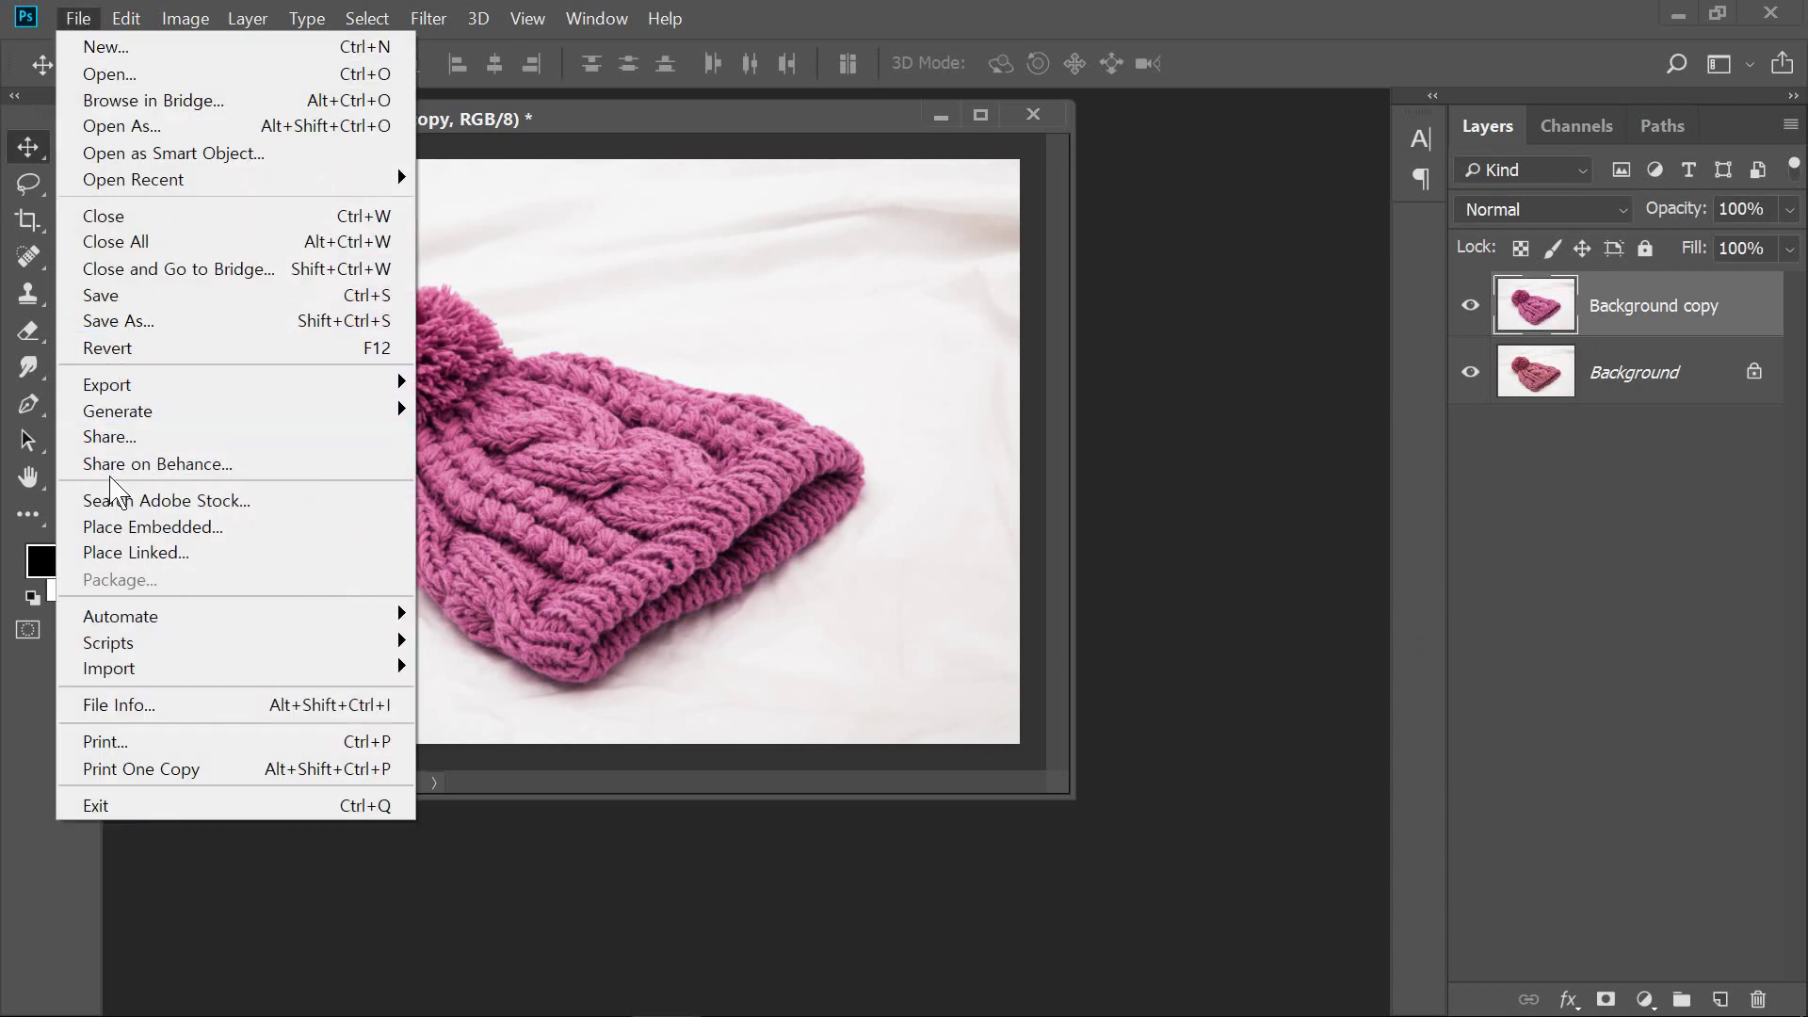
pyautogui.click(202, 320)
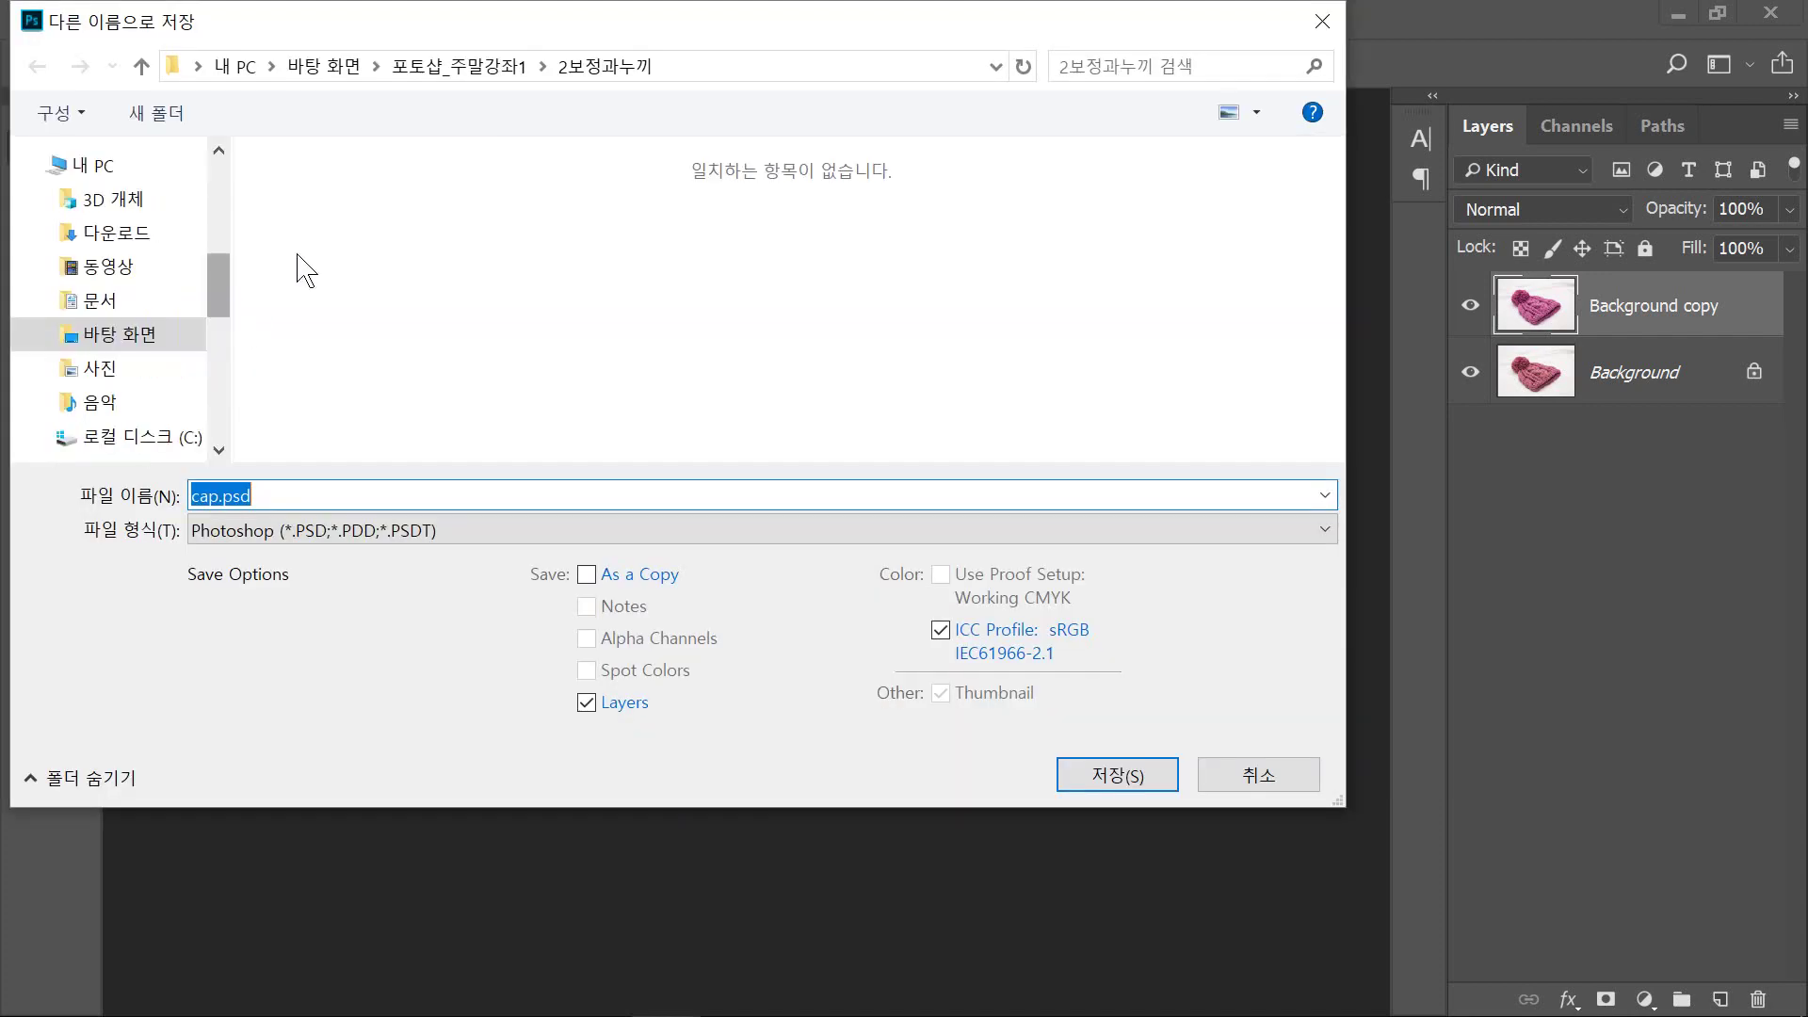
pyautogui.click(270, 533)
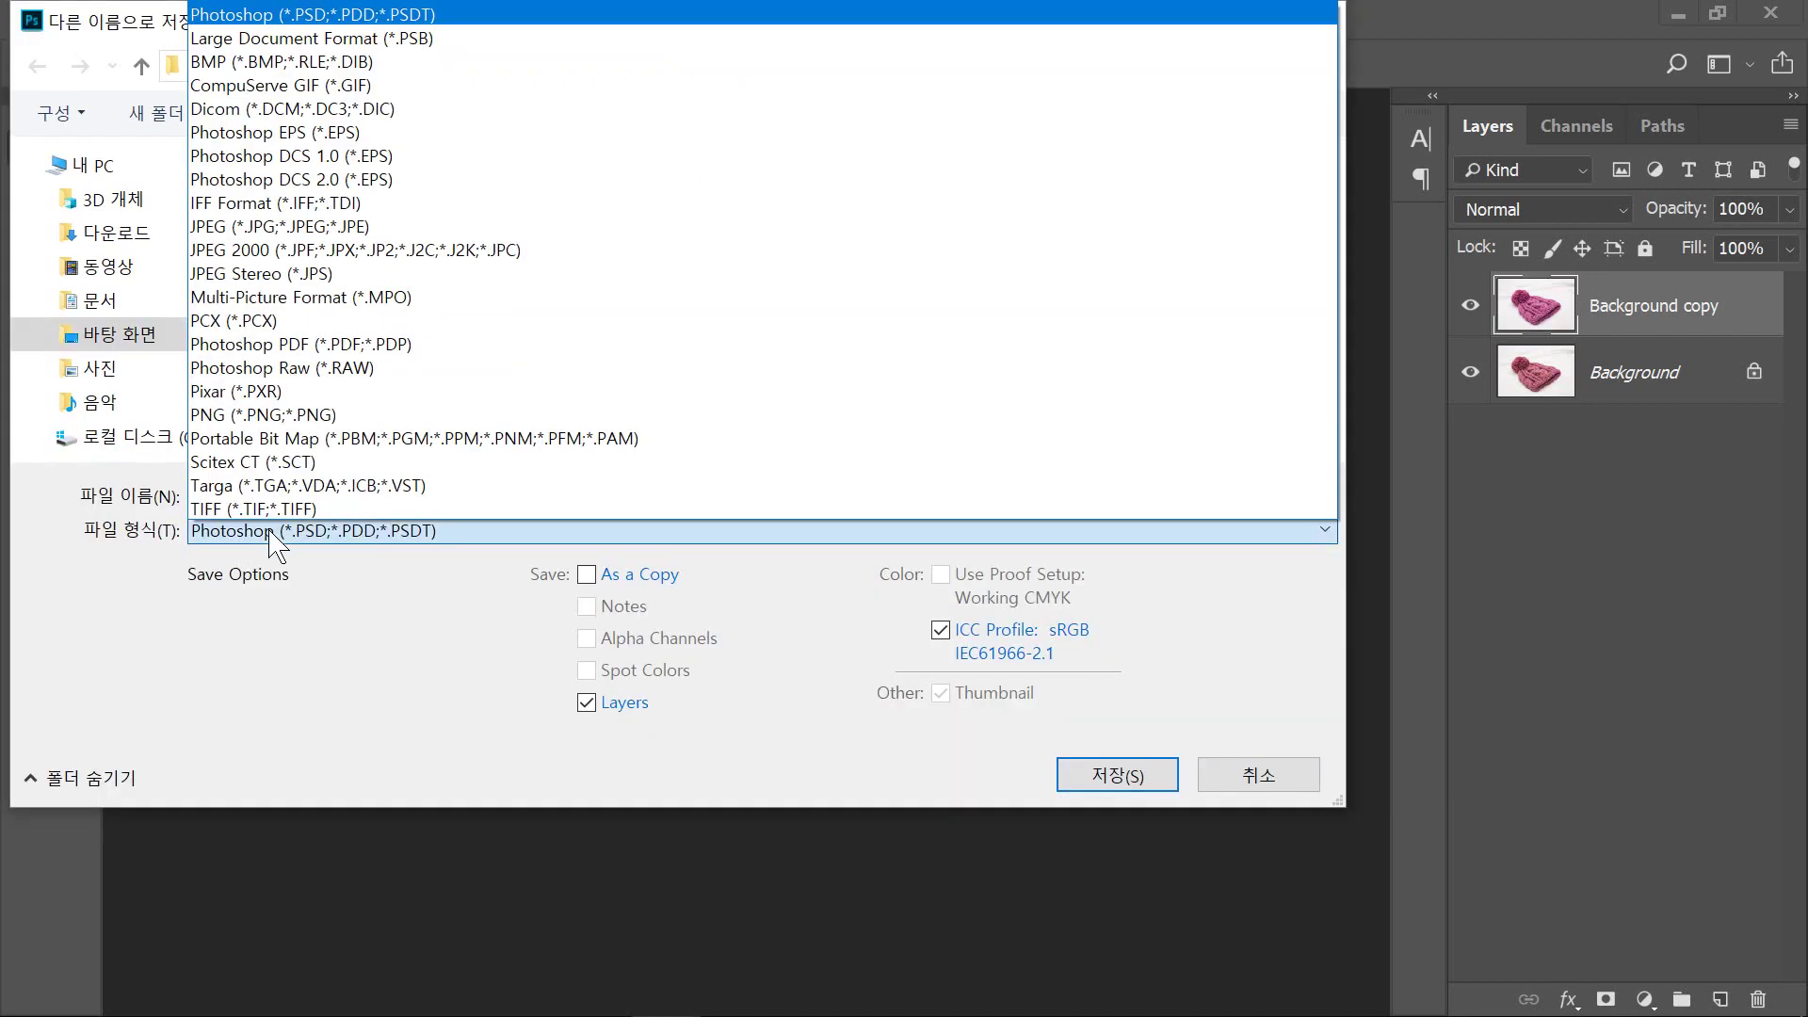
pyautogui.click(314, 234)
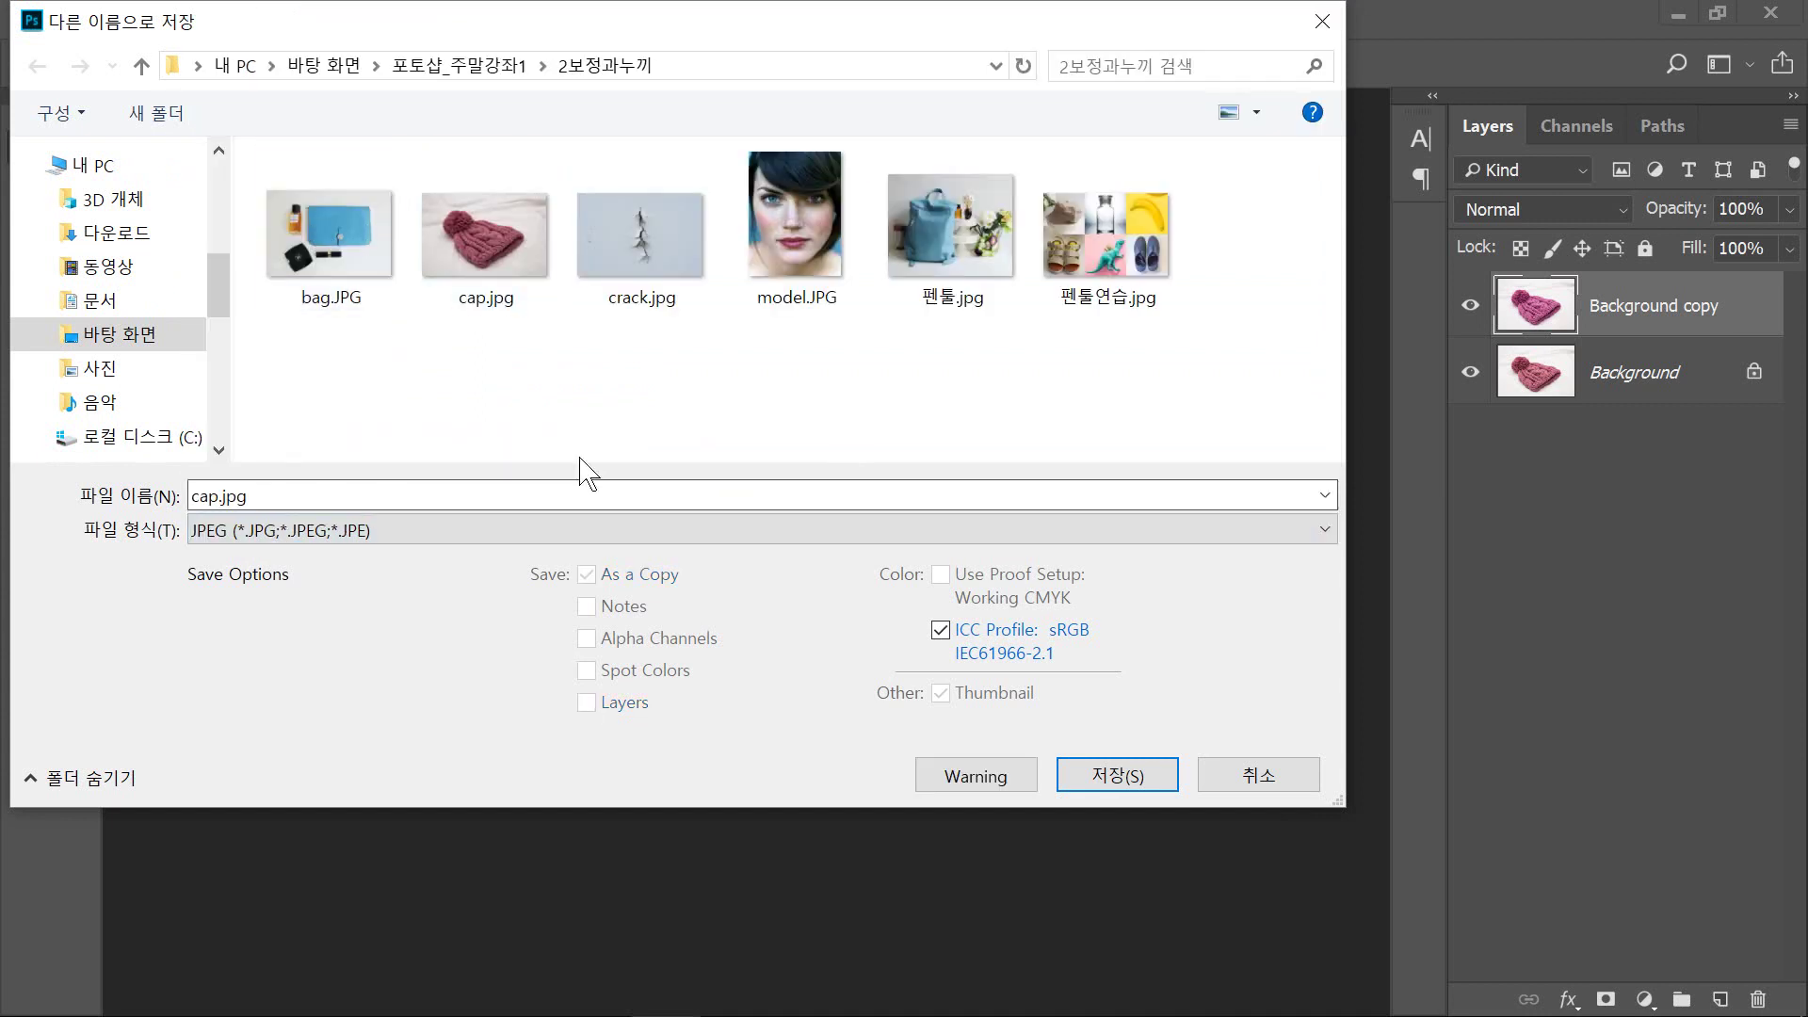
# Save the JPEG as 모자보정 on the Desktop at maximum quality 12
pyautogui.click(202, 490)
pyautogui.moveTo(201, 489); pyautogui.dragTo(249, 496)
pyautogui.press('BackSpace')
pyautogui.write('모자보정')
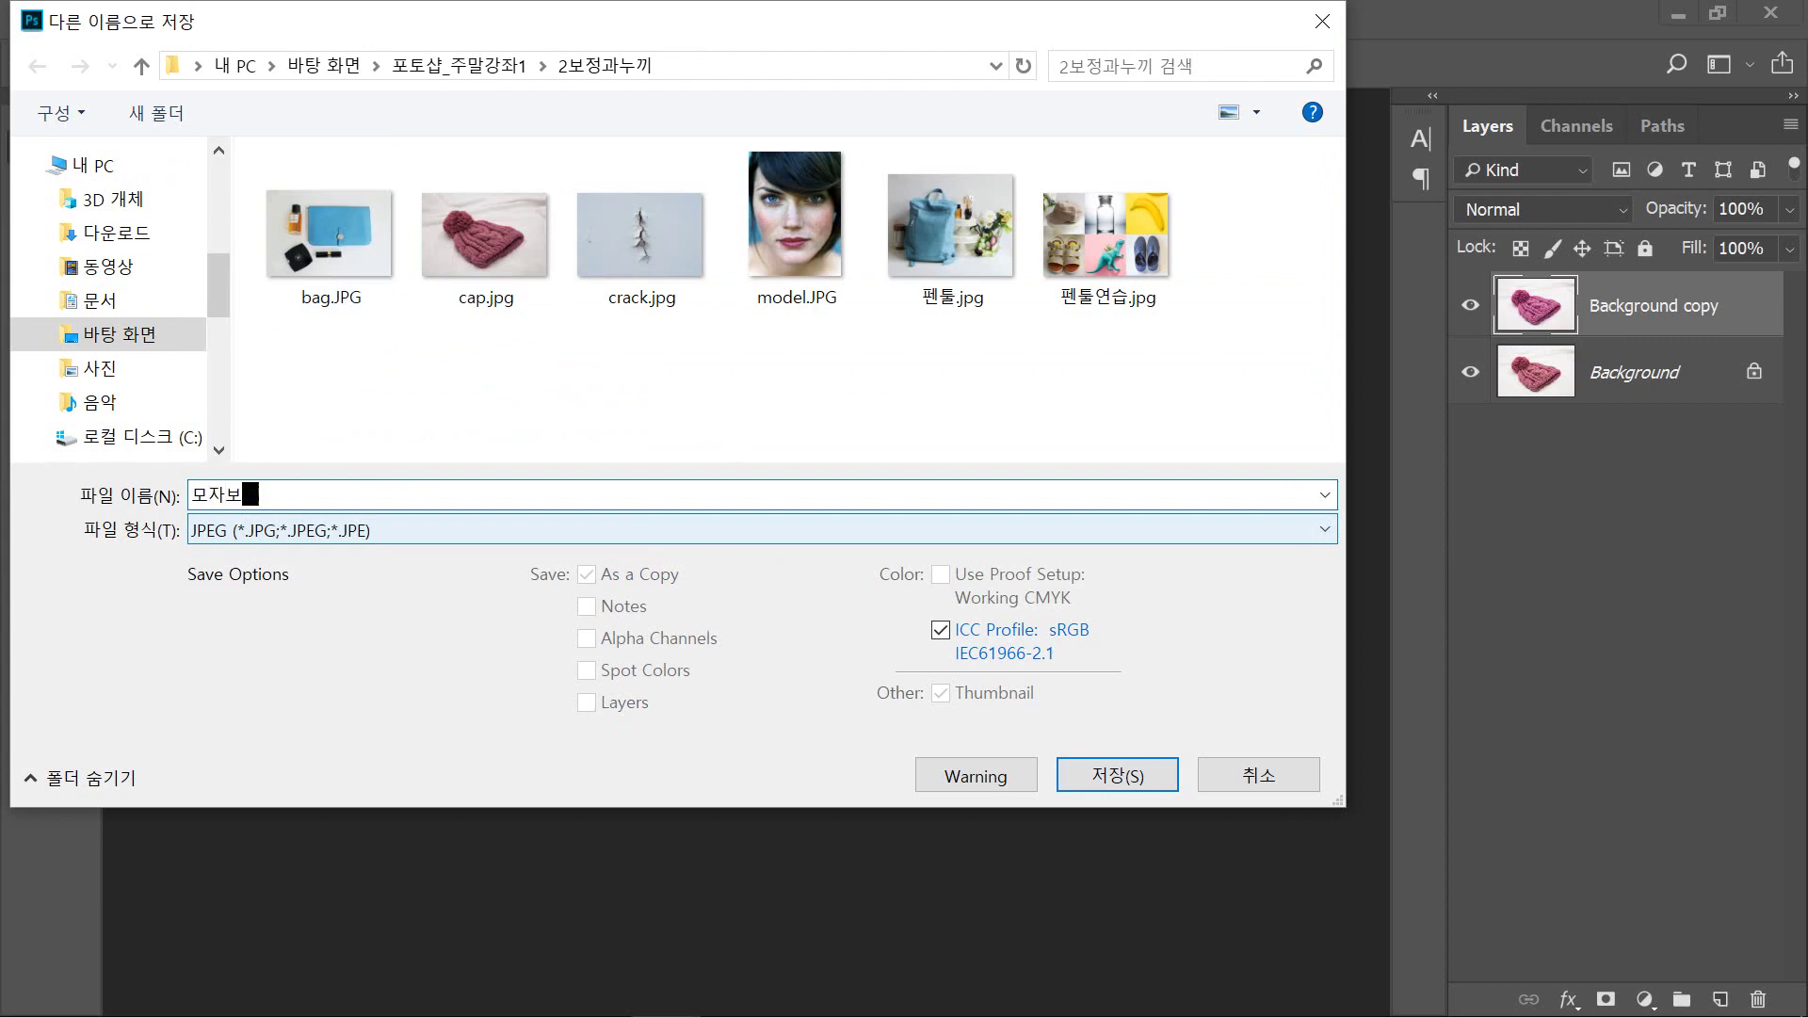
pyautogui.click(172, 353)
pyautogui.click(1118, 780)
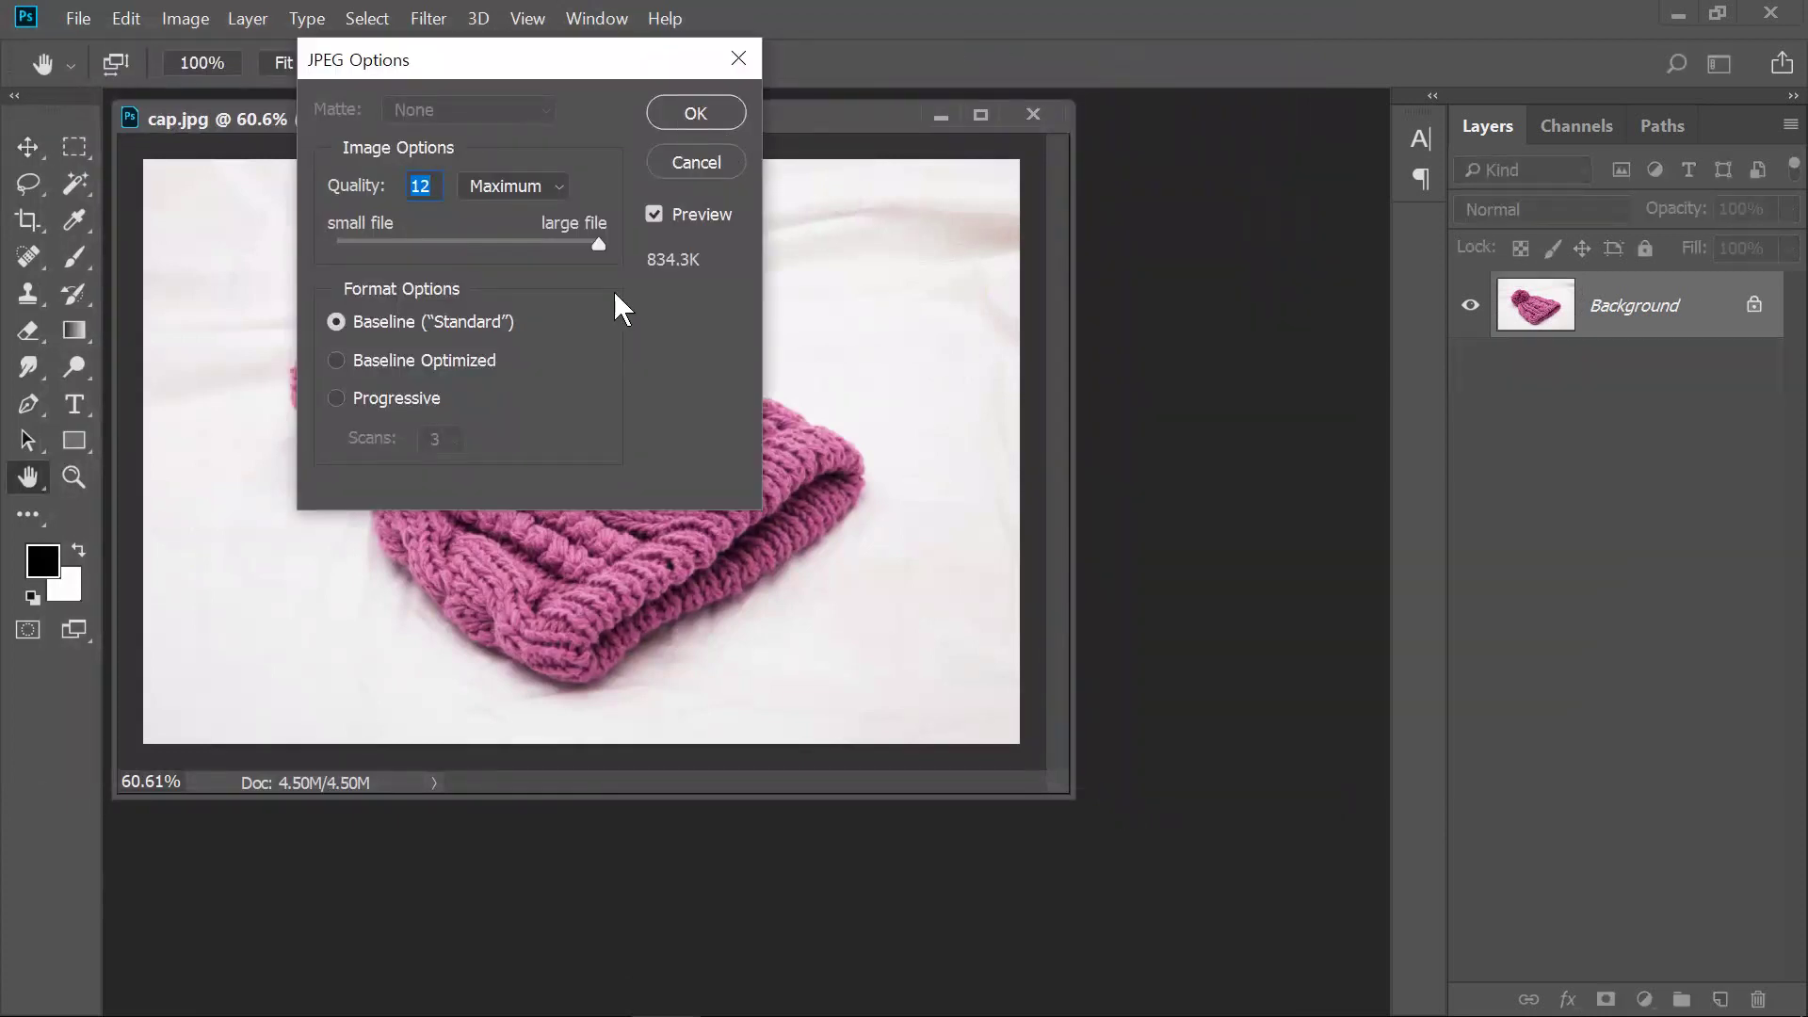
pyautogui.moveTo(591, 240)
pyautogui.mouseDown()
pyautogui.moveTo(433, 248)
pyautogui.moveTo(674, 250)
pyautogui.mouseUp()
pyautogui.click(422, 185)
pyautogui.click(78, 18)
pyautogui.moveTo(108, 384)
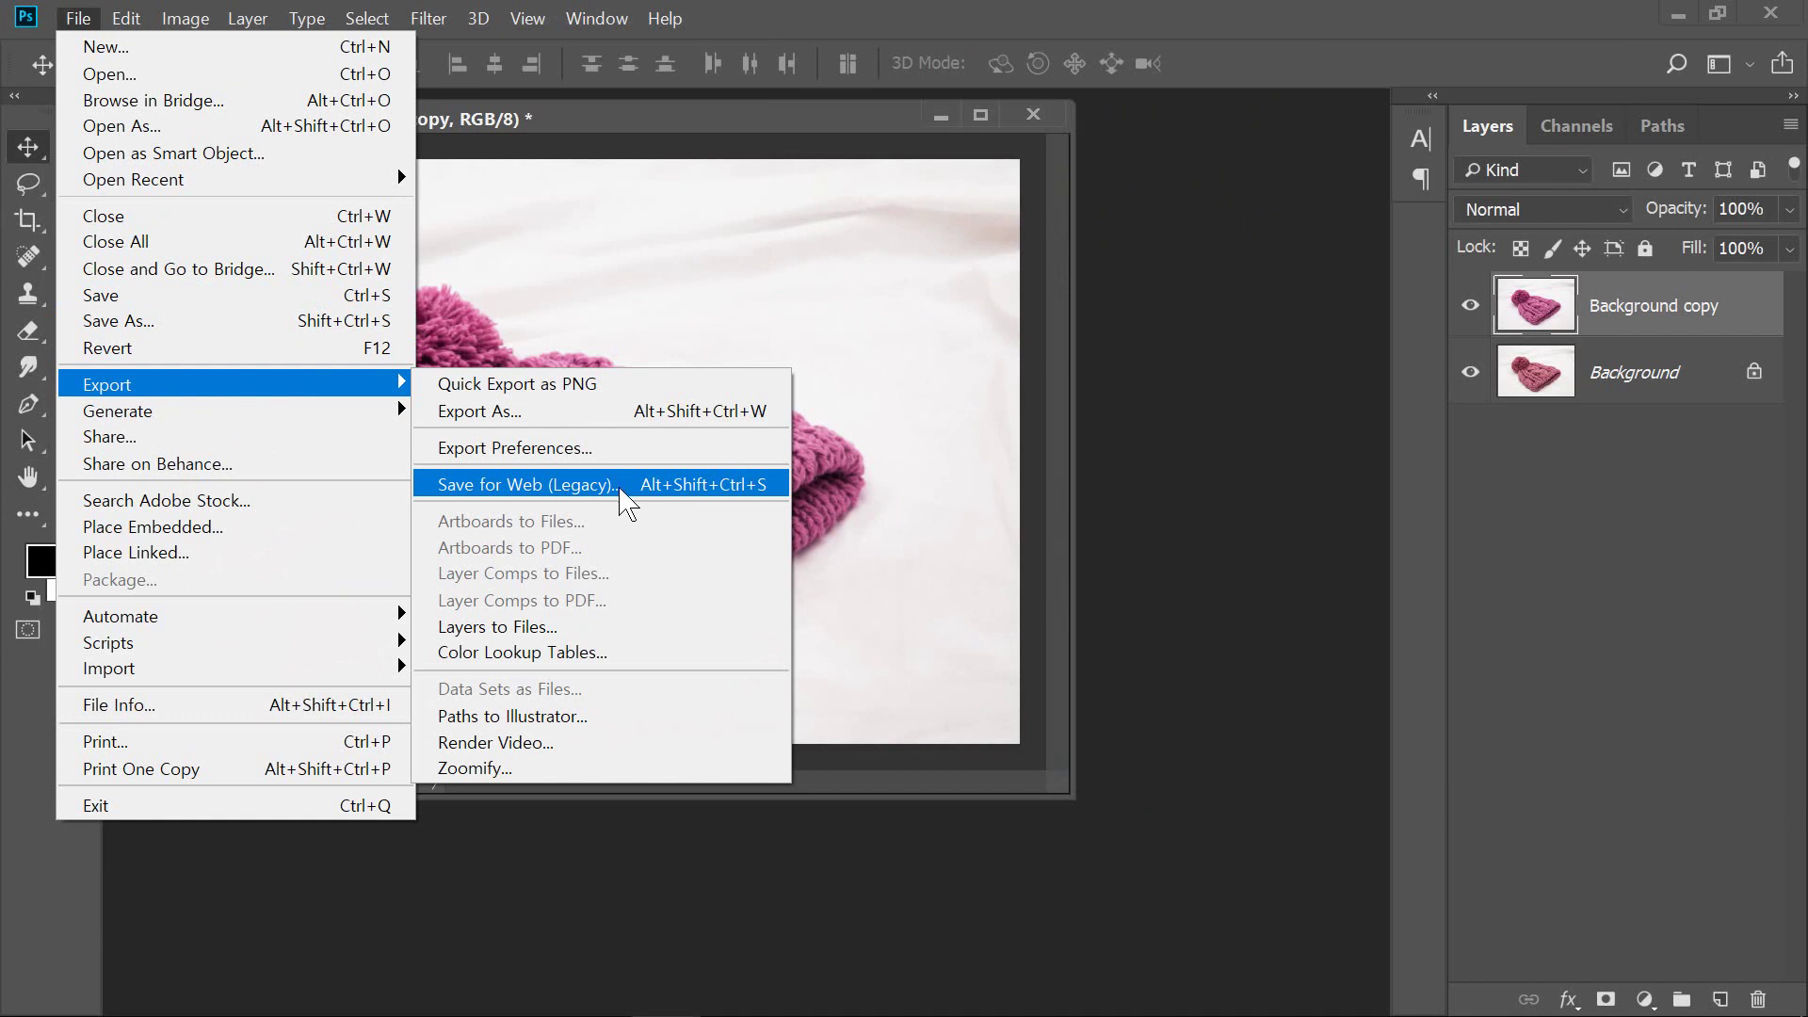
# Save another maximum-quality JPEG copy named 모자보정 to the Desktop
pyautogui.click(718, 133)
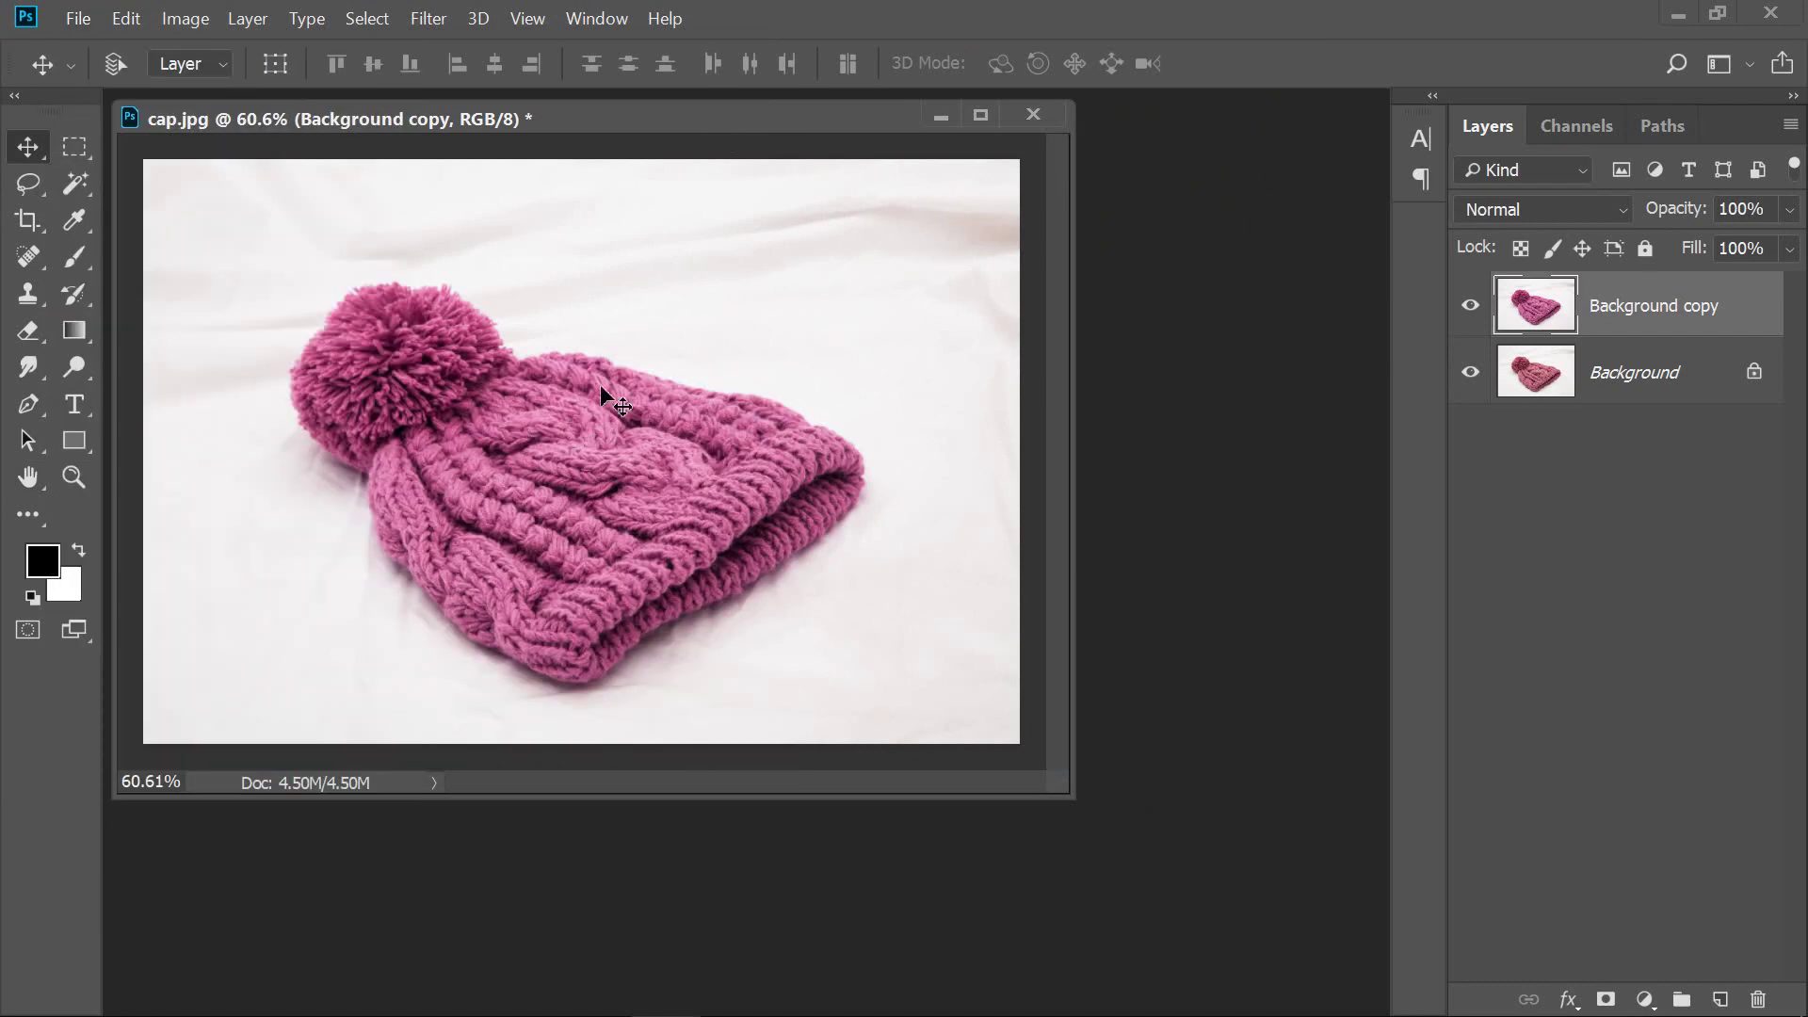
pyautogui.click(81, 20)
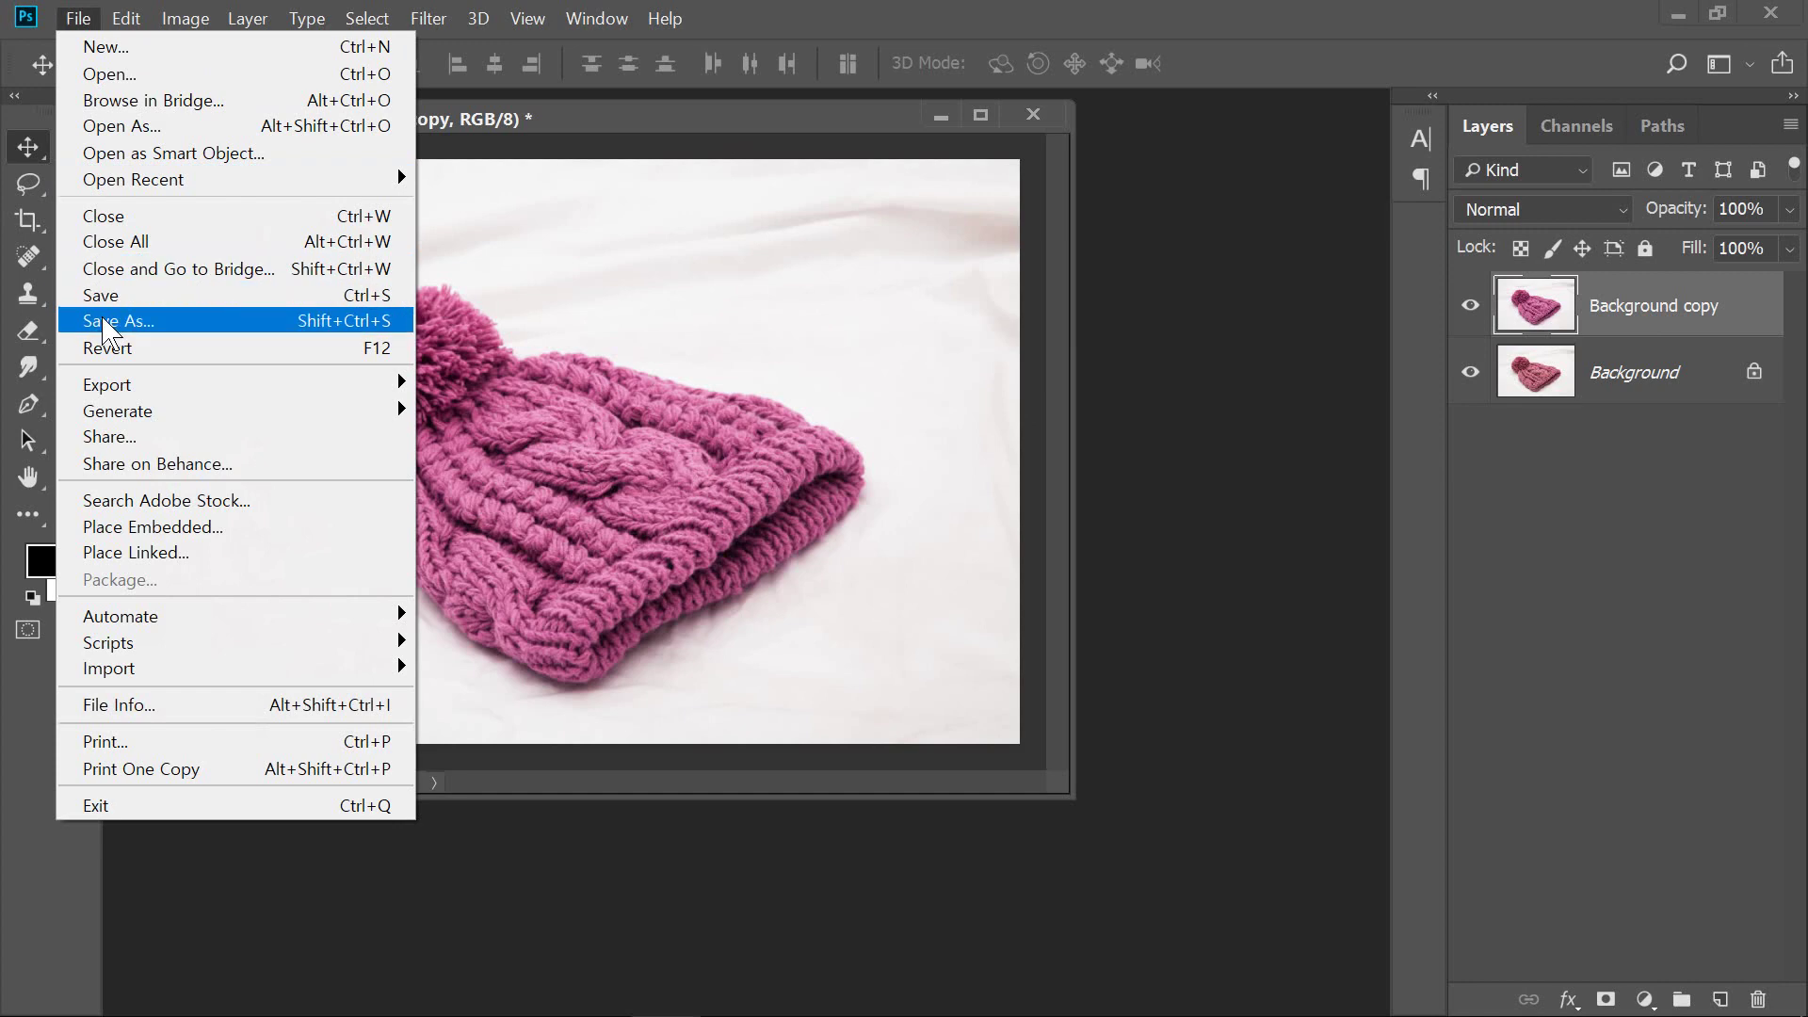
pyautogui.click(104, 321)
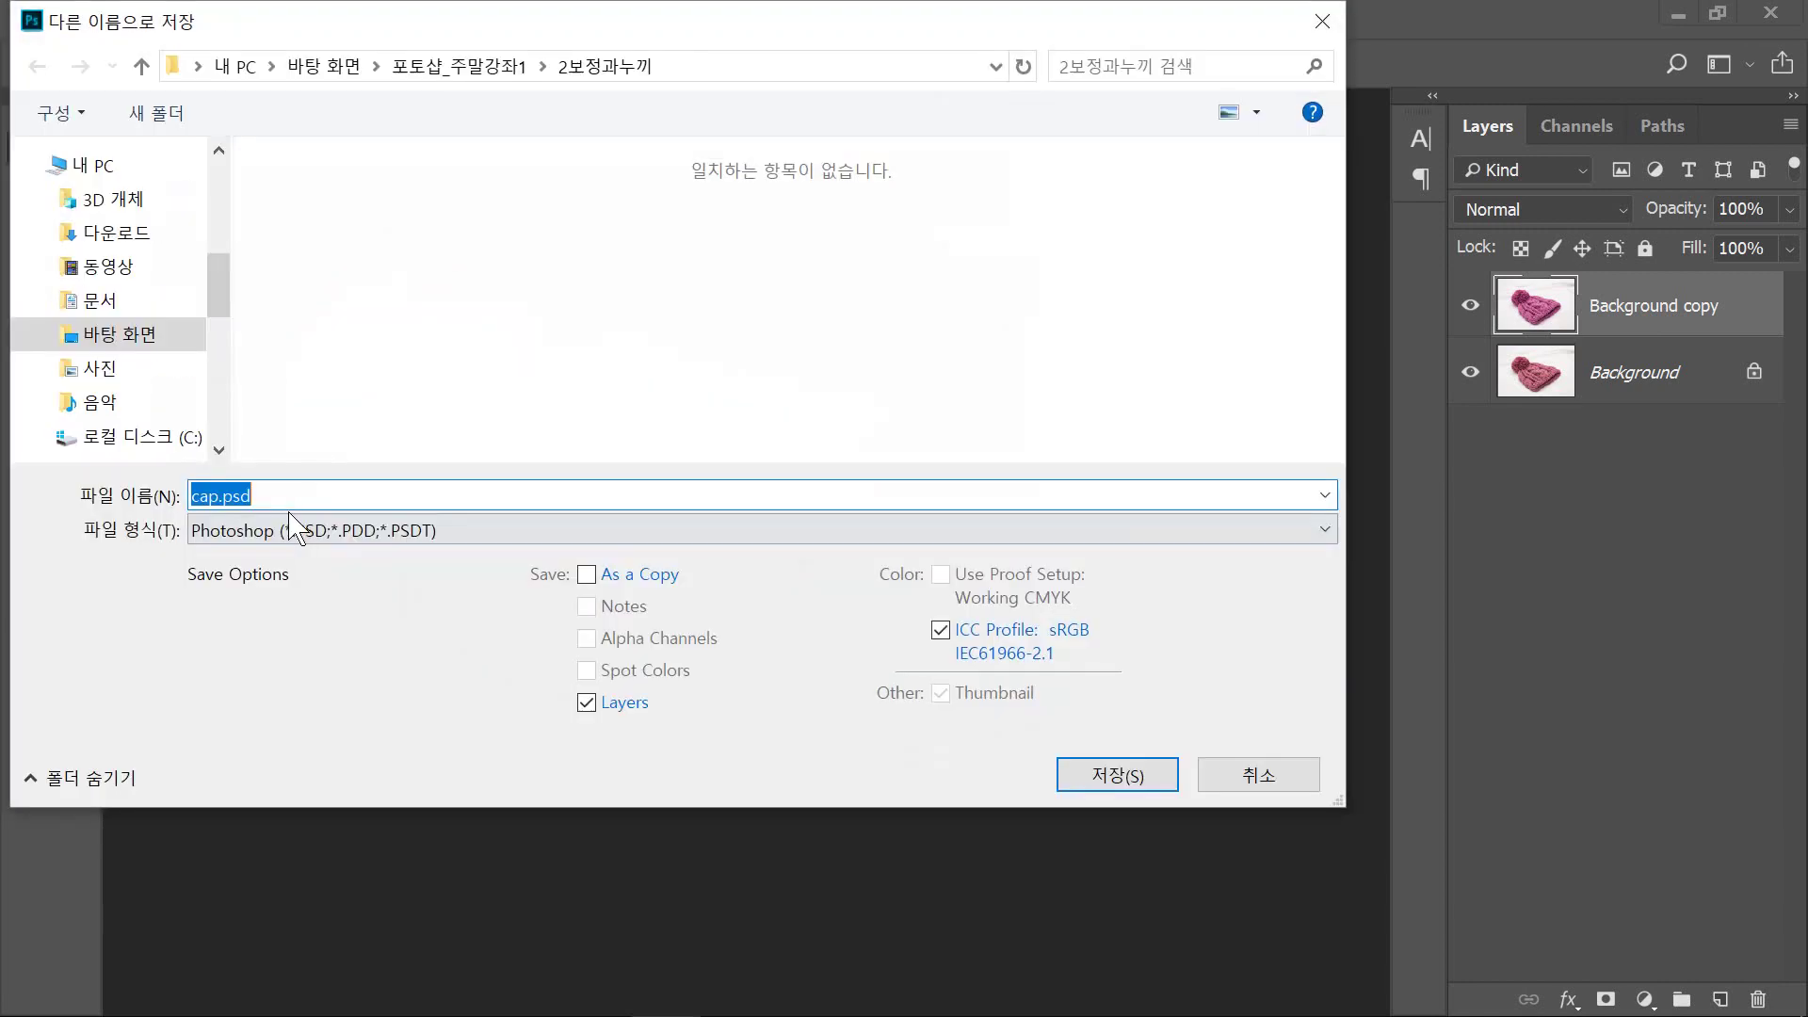
pyautogui.click(273, 531)
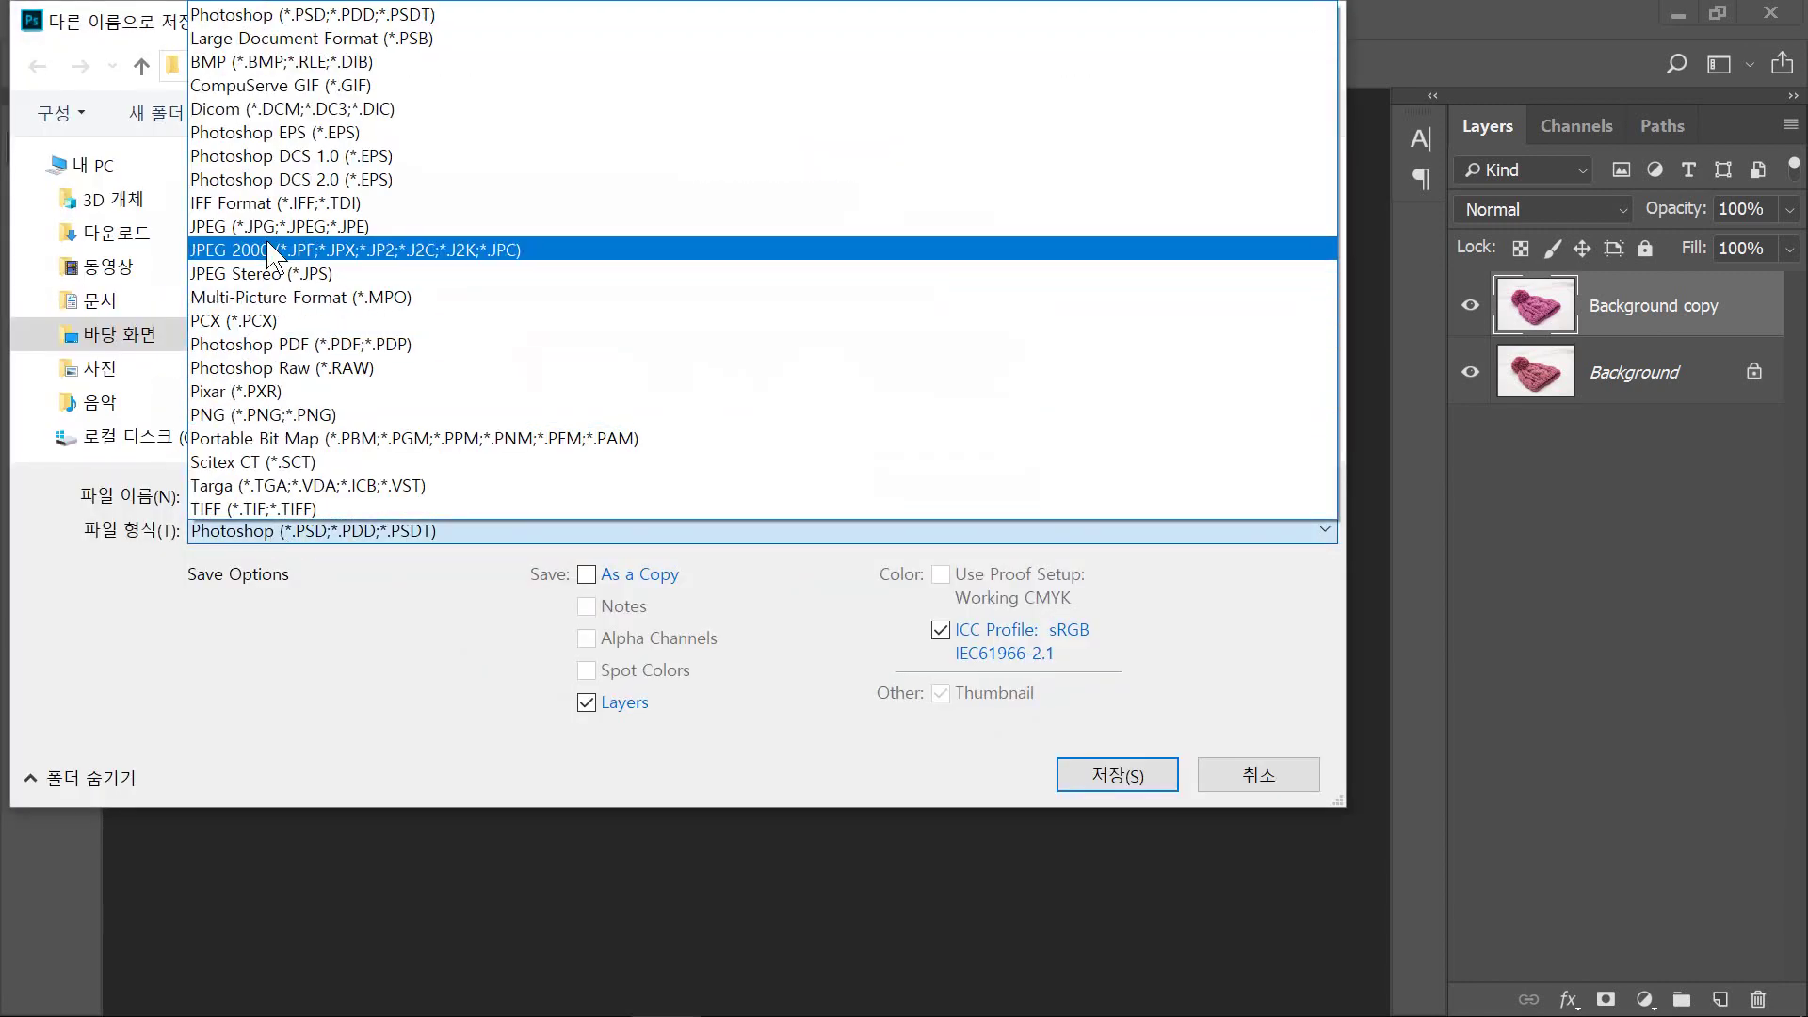
pyautogui.click(269, 230)
pyautogui.click(106, 341)
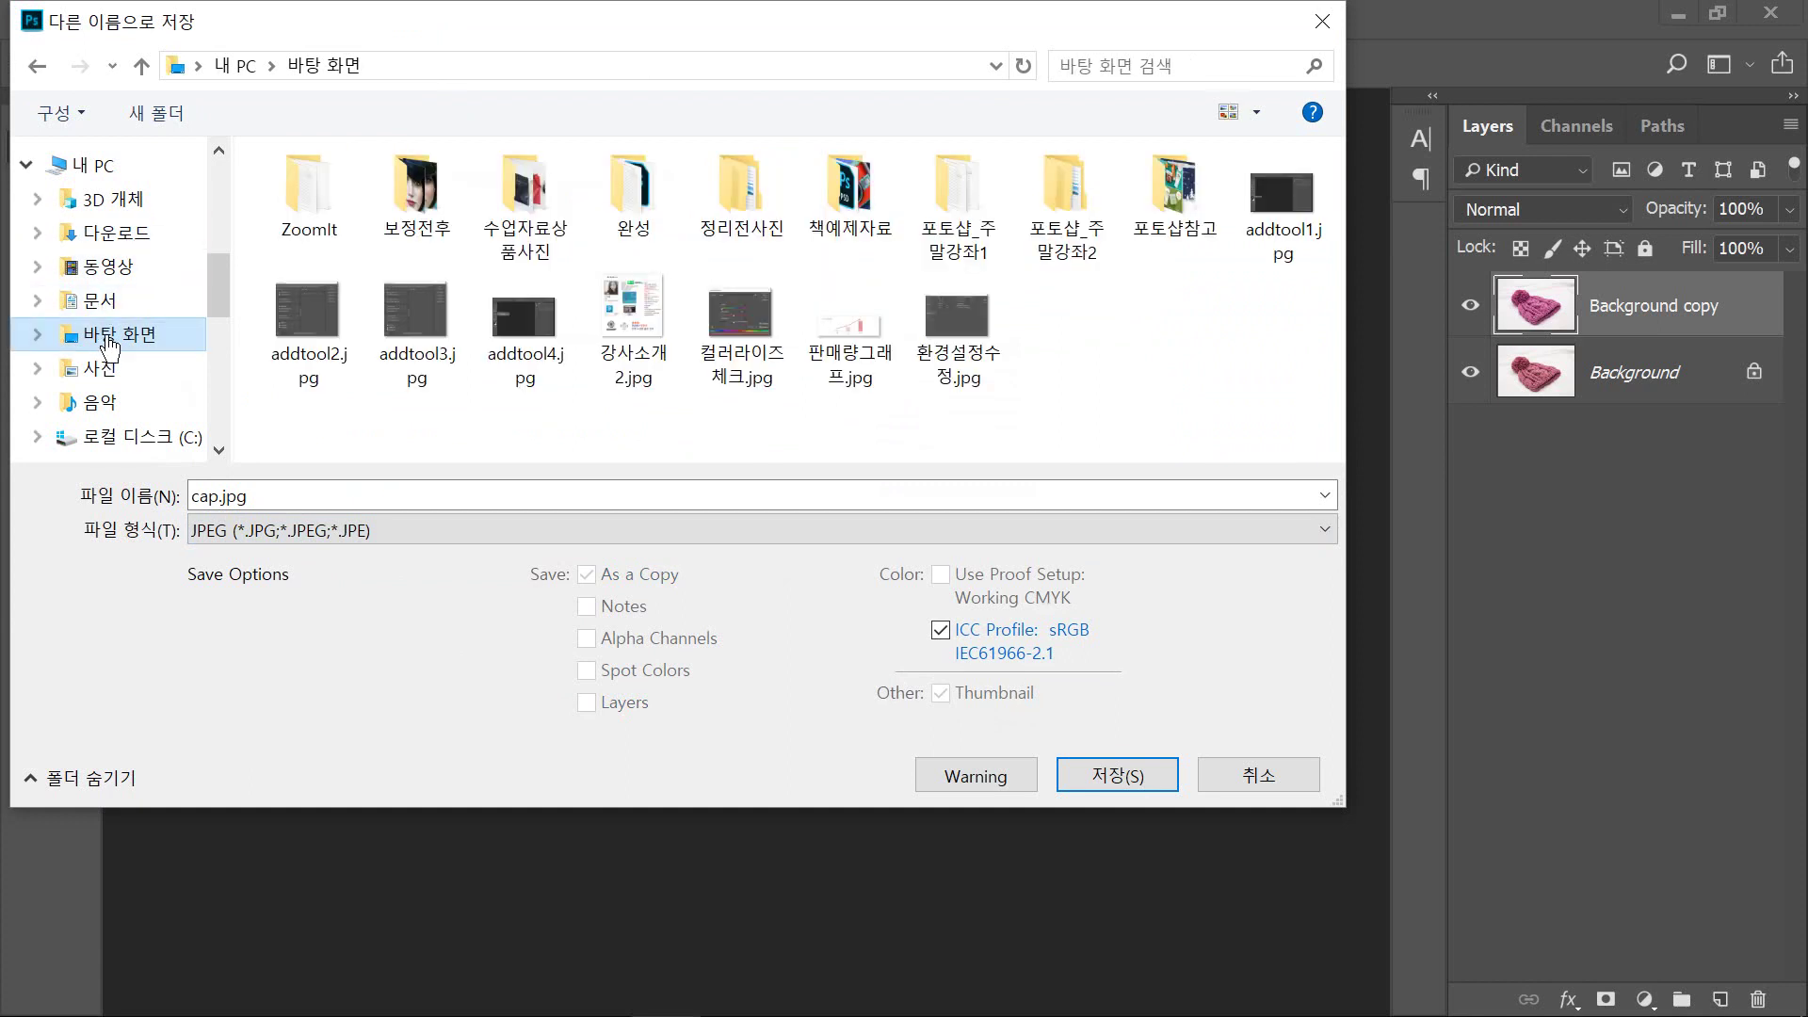
pyautogui.write('모자')
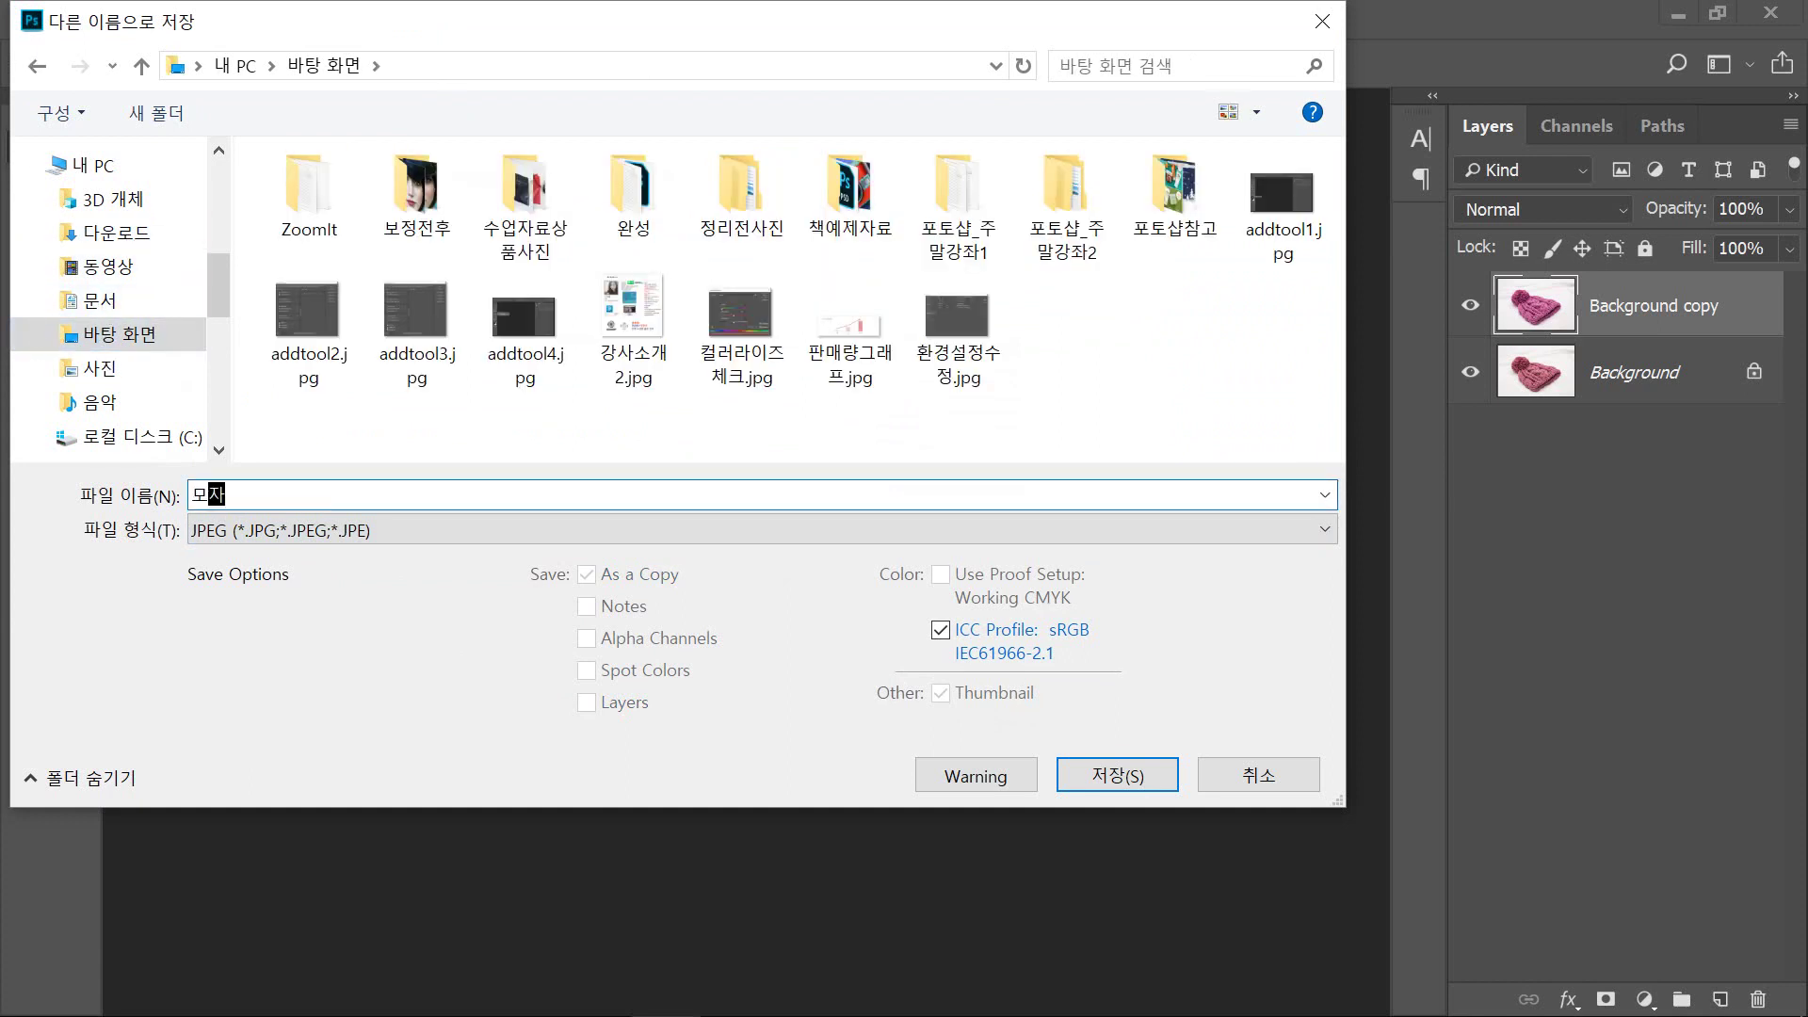
pyautogui.write('보정')
pyautogui.click(1136, 778)
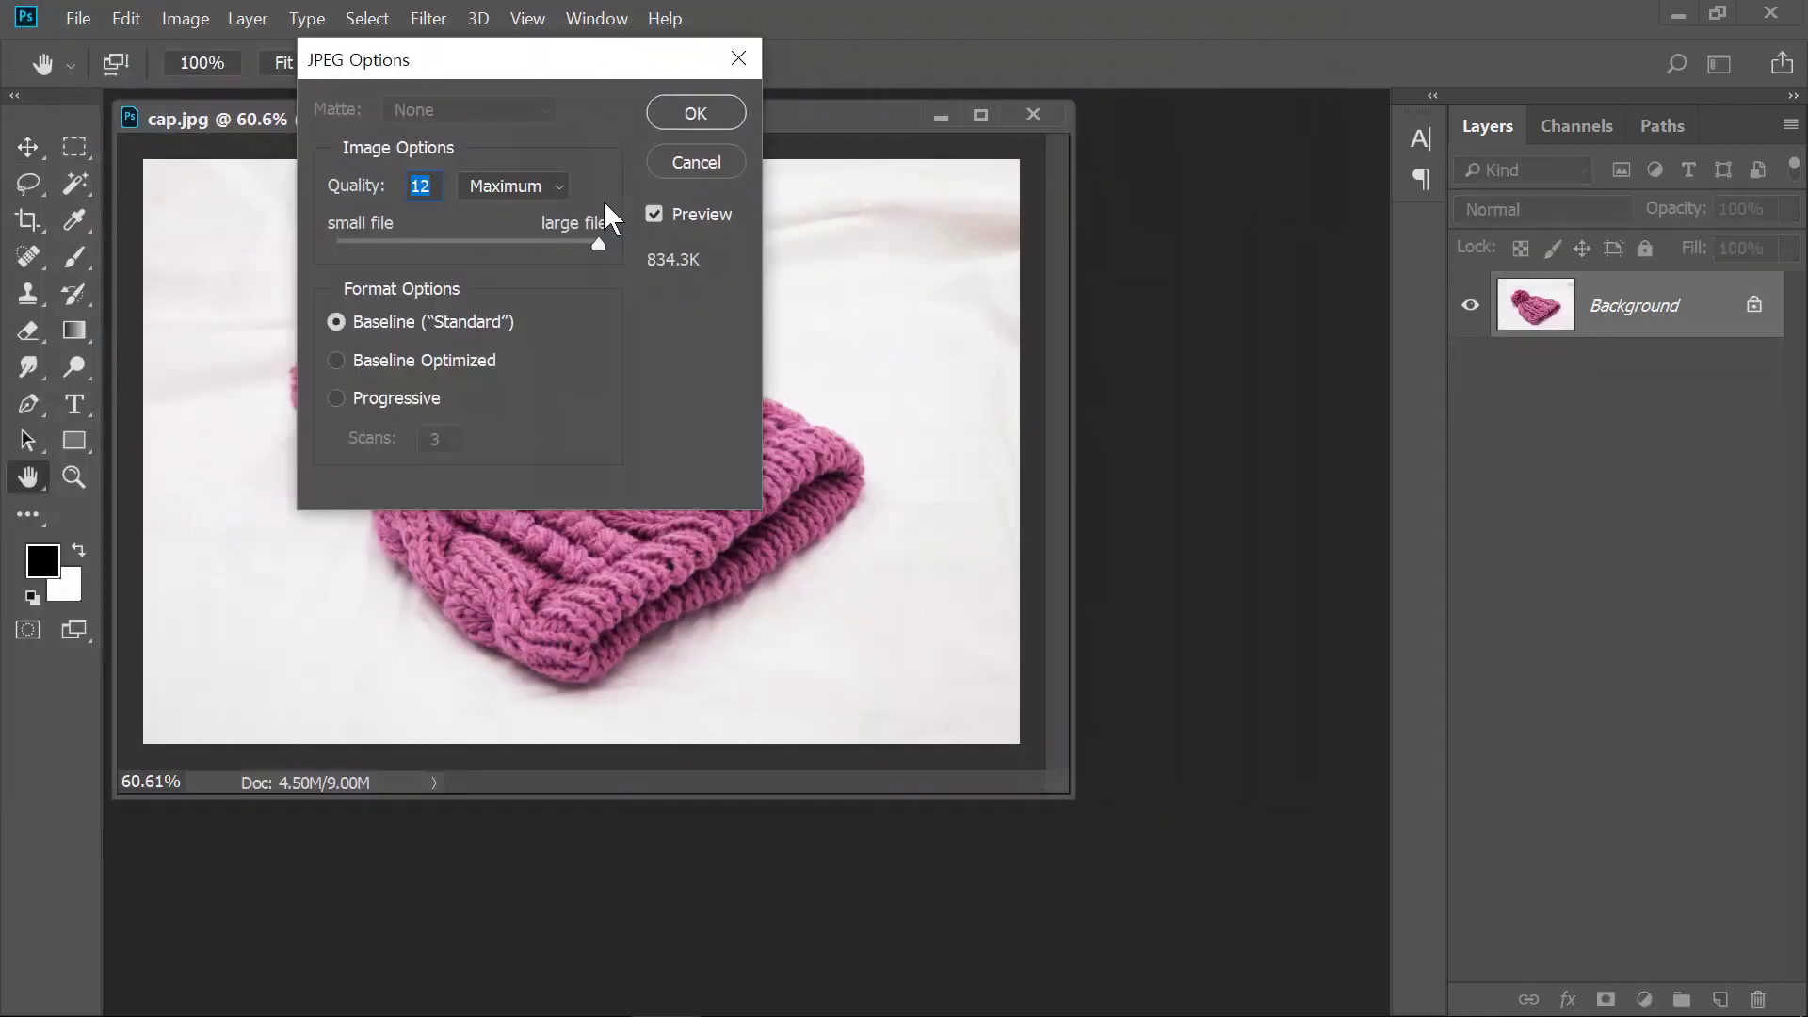
pyautogui.click(698, 110)
pyautogui.press('v')
pyautogui.hotkey('ctrl', 'j')
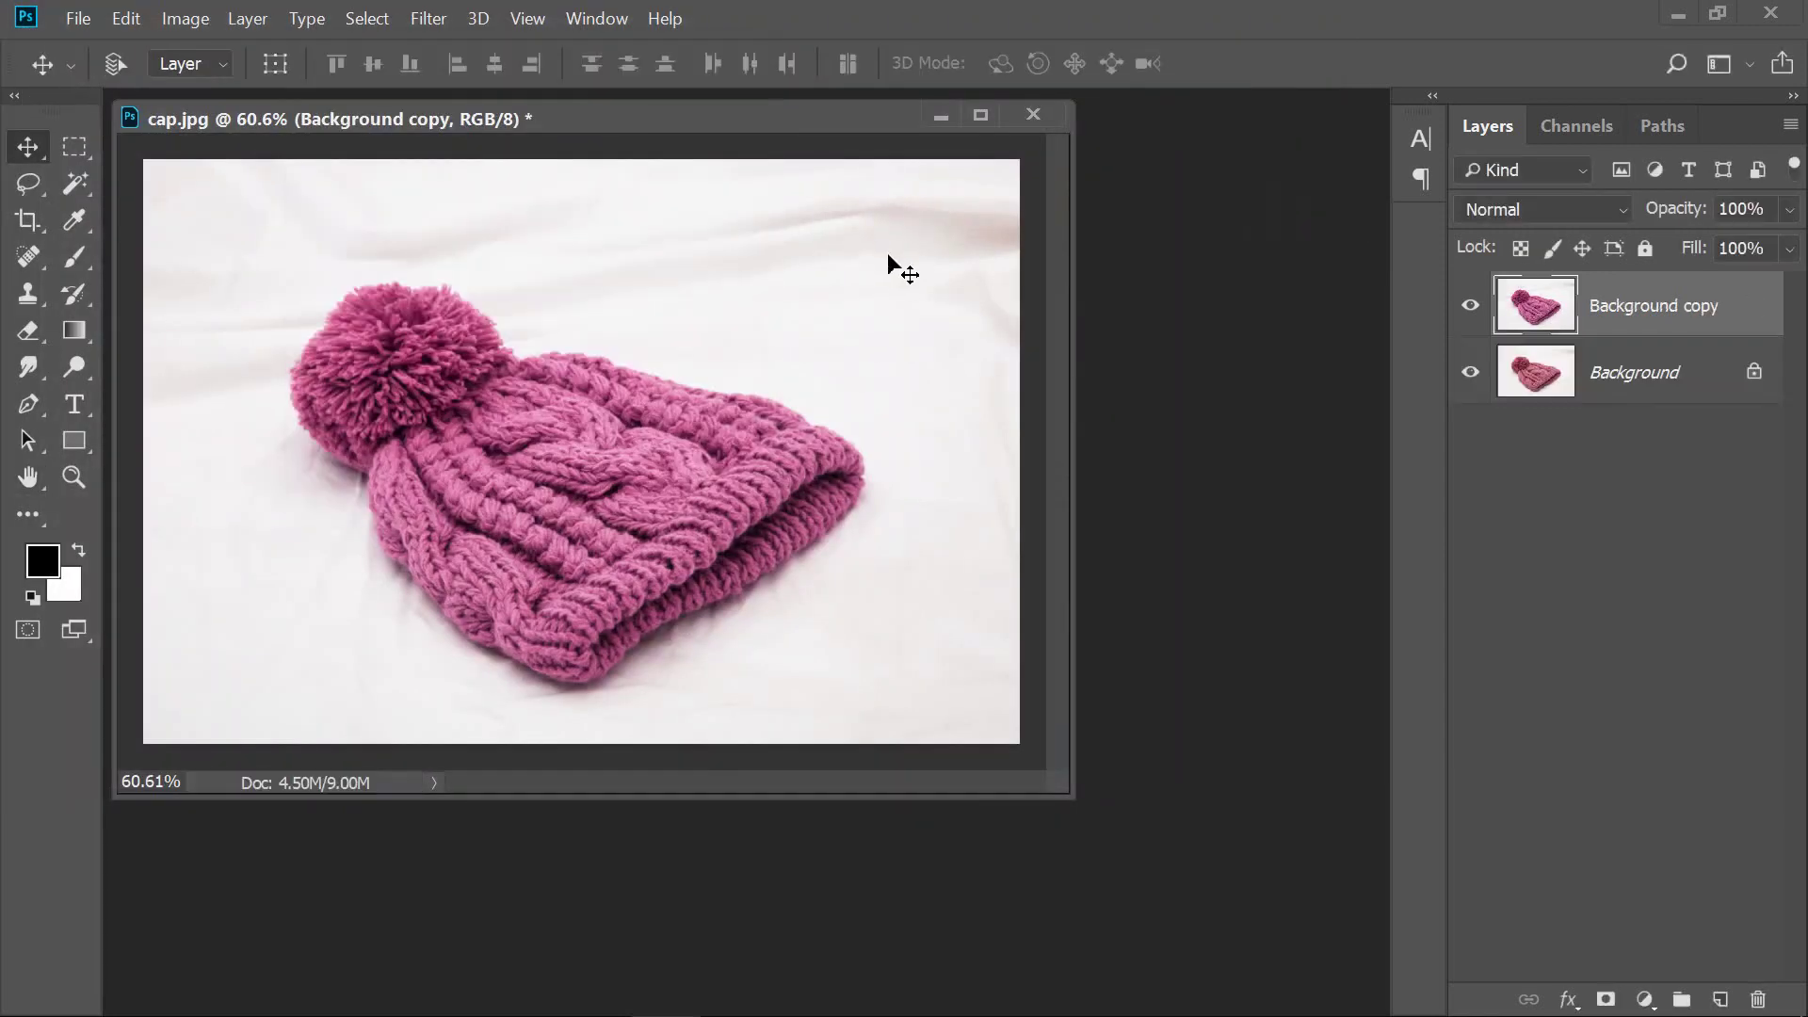
# Toggle the Background copy's visibility to compare with the original, then close cap.jpg
pyautogui.click(1470, 306)
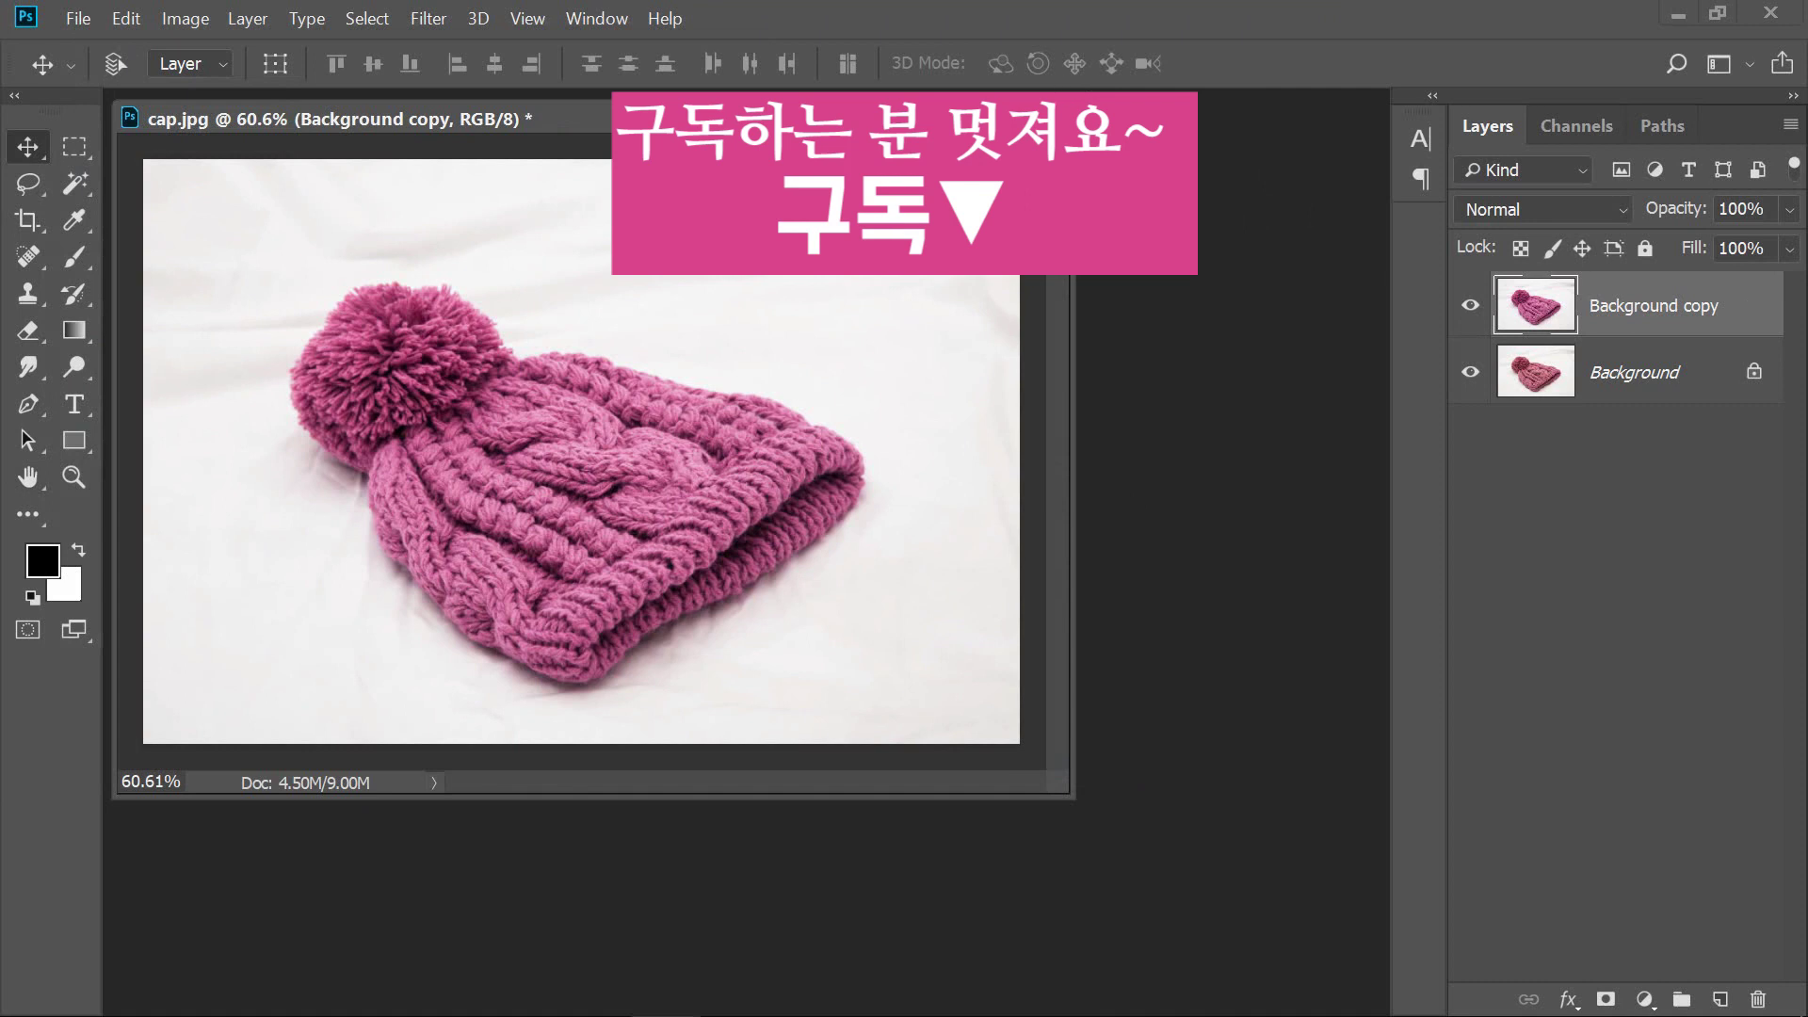
pyautogui.click(1057, 119)
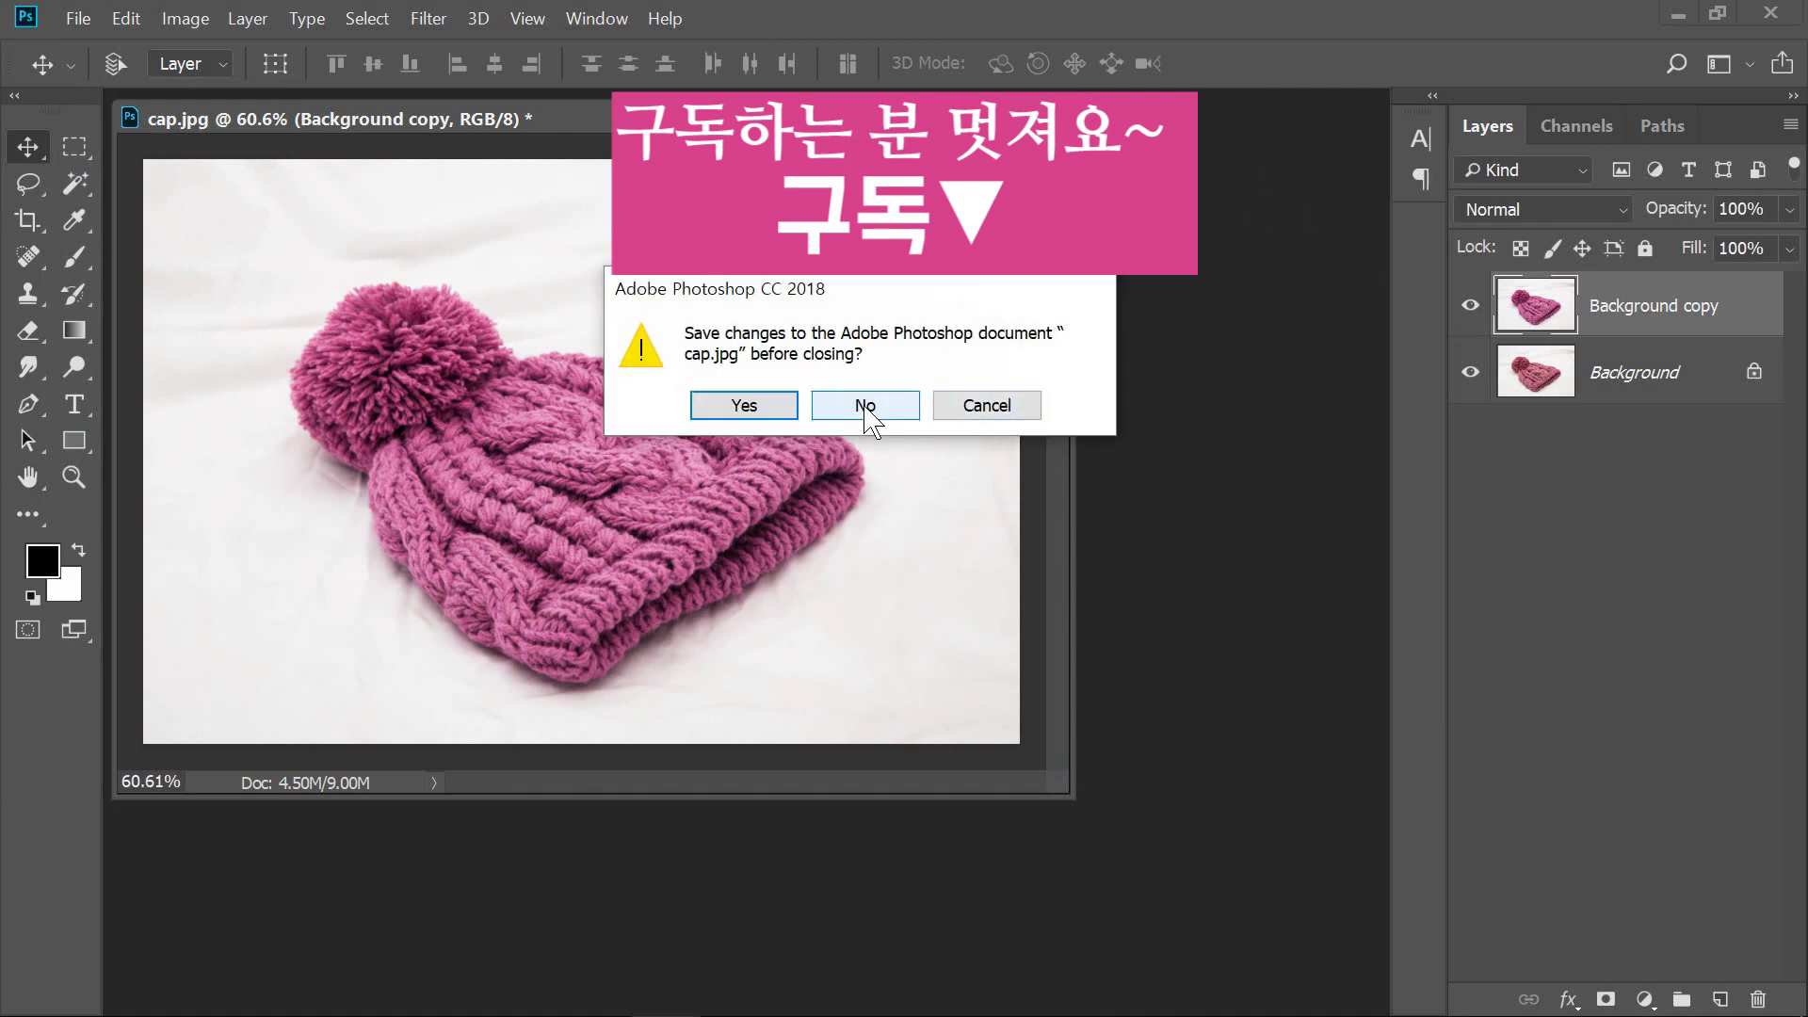